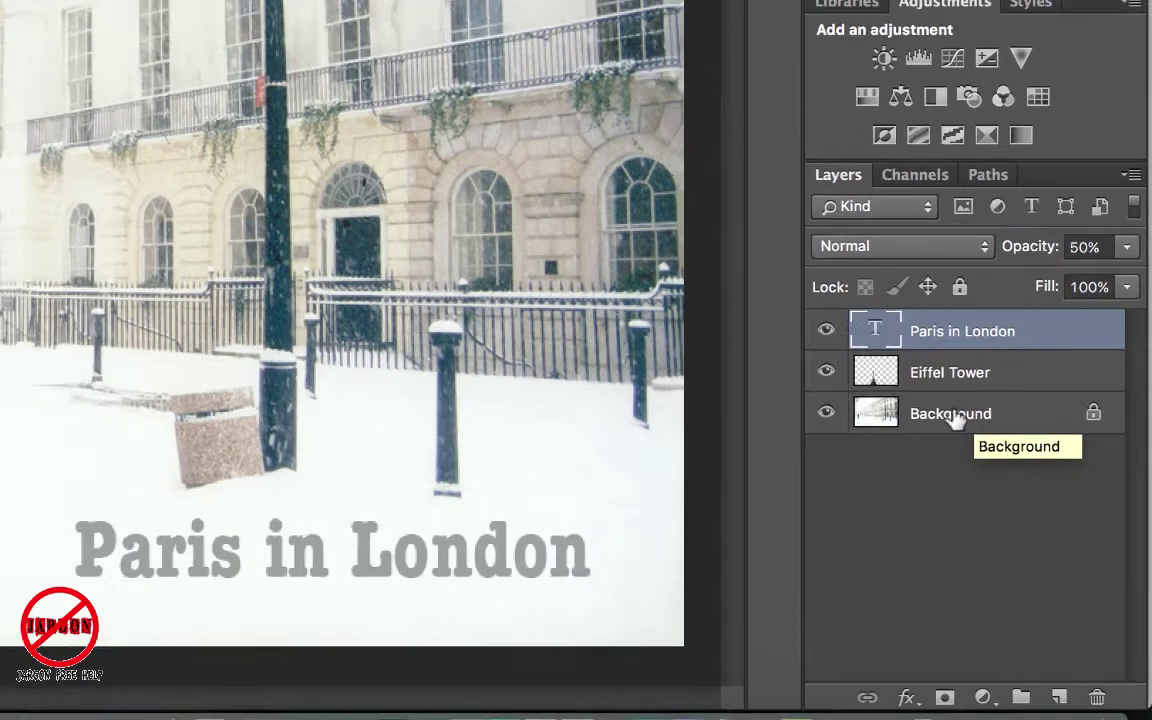
- Convert the locked Background photo into an editable layer named 'Fitzroy Square'
{"action": "double_click", "coordinate": [952, 415]}
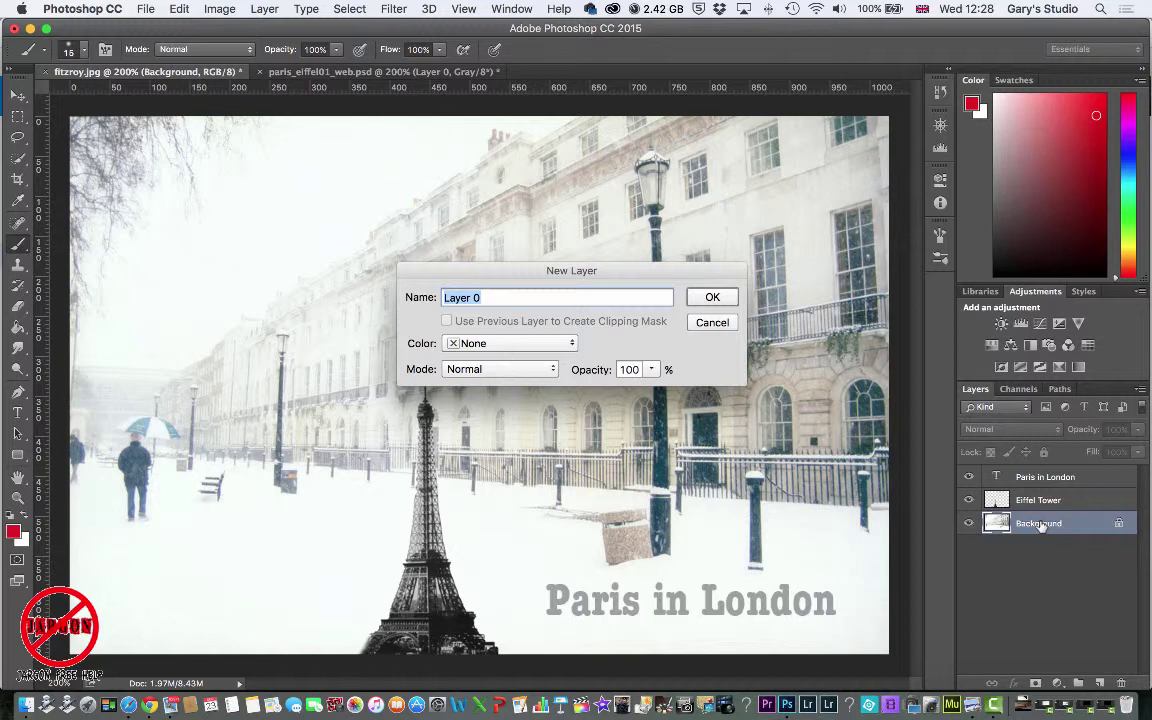
{"action": "type", "text": "Fitzroy Square"}
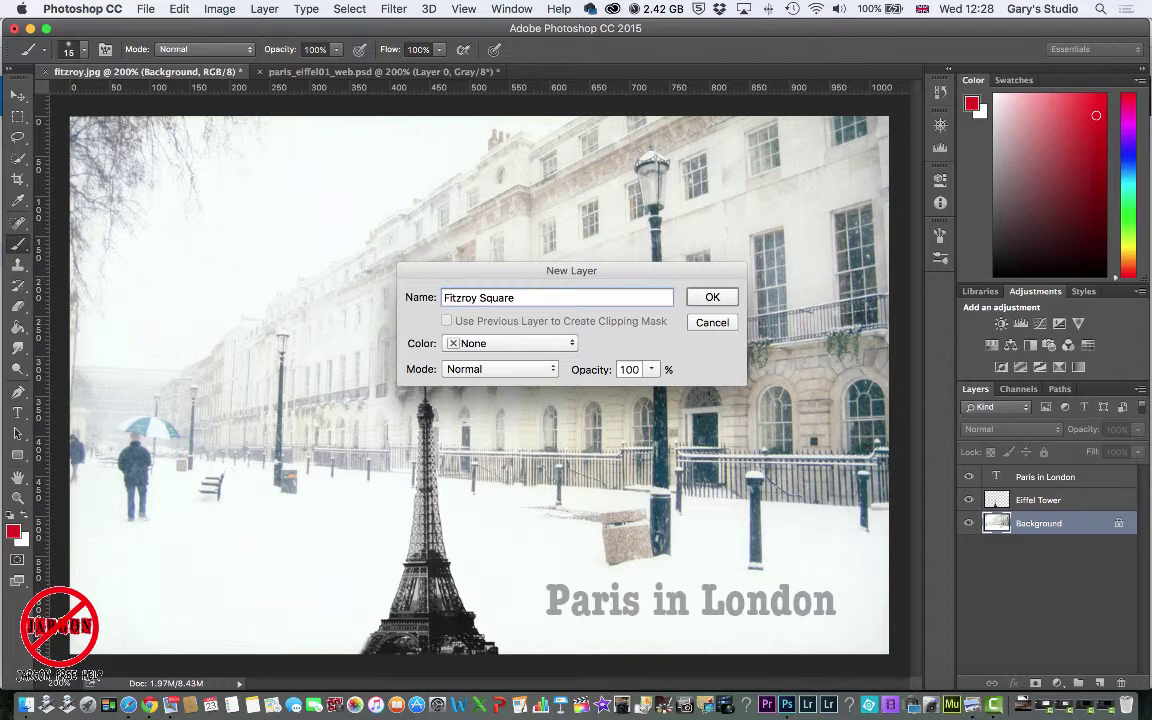
{"action": "key", "text": "Return"}
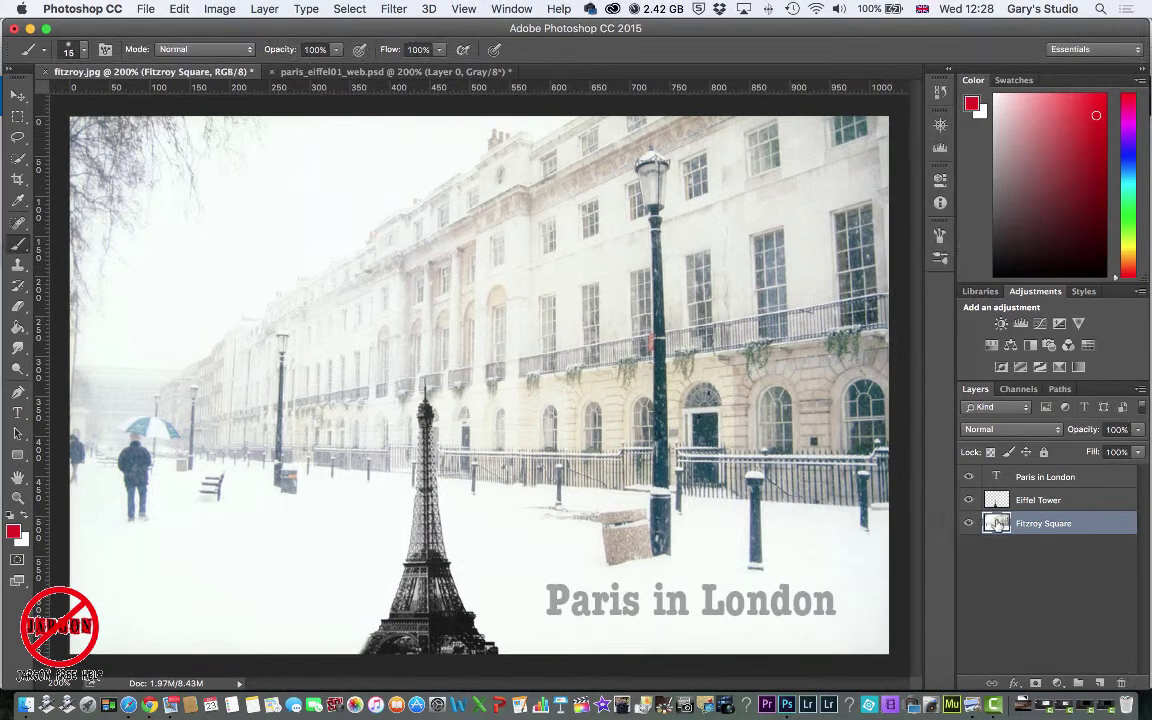
{"action": "double_click", "coordinate": [997, 523]}
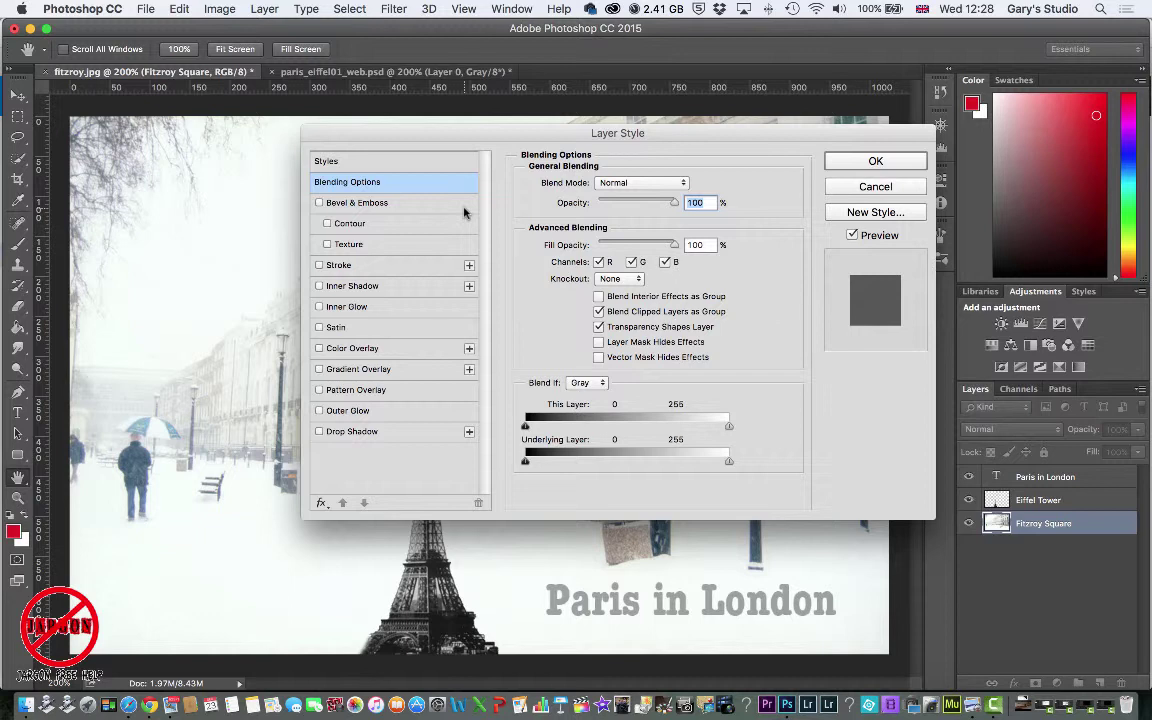
{"action": "left_click", "coordinate": [876, 188]}
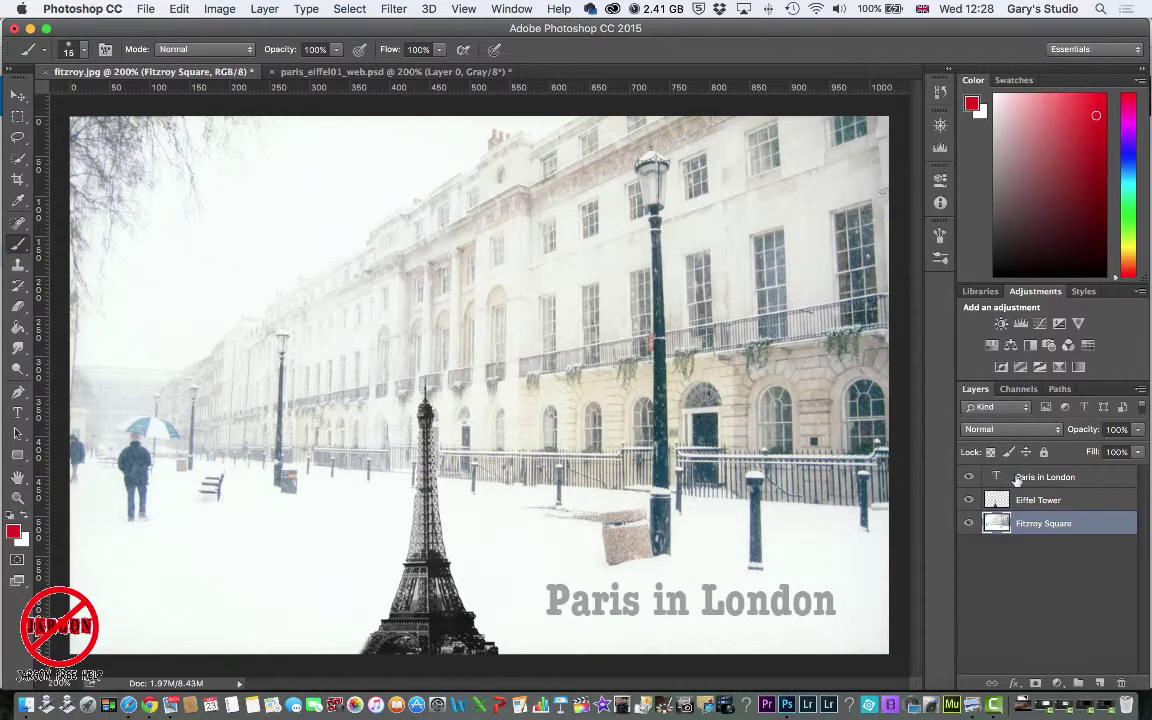
{"action": "left_click", "coordinate": [1020, 478]}
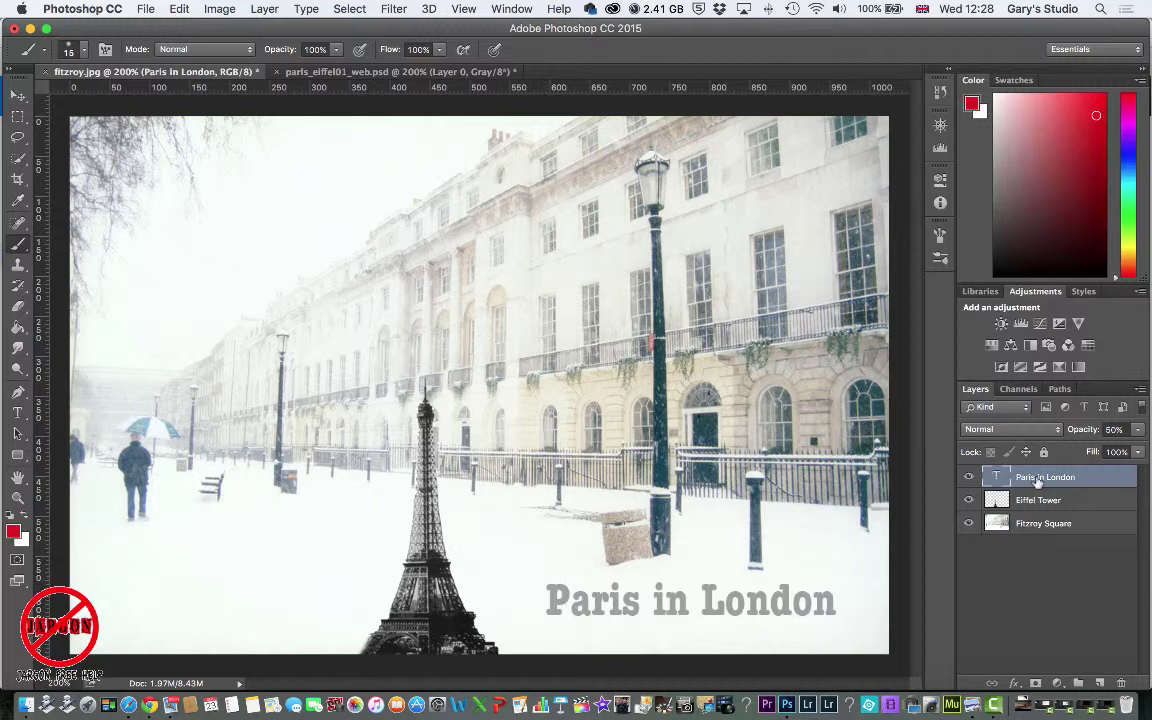
- Create a new empty layer named 'Block caption' from Layer > New > Layer
{"action": "left_click", "coordinate": [264, 8]}
{"action": "mouse_move", "coordinate": [268, 28]}
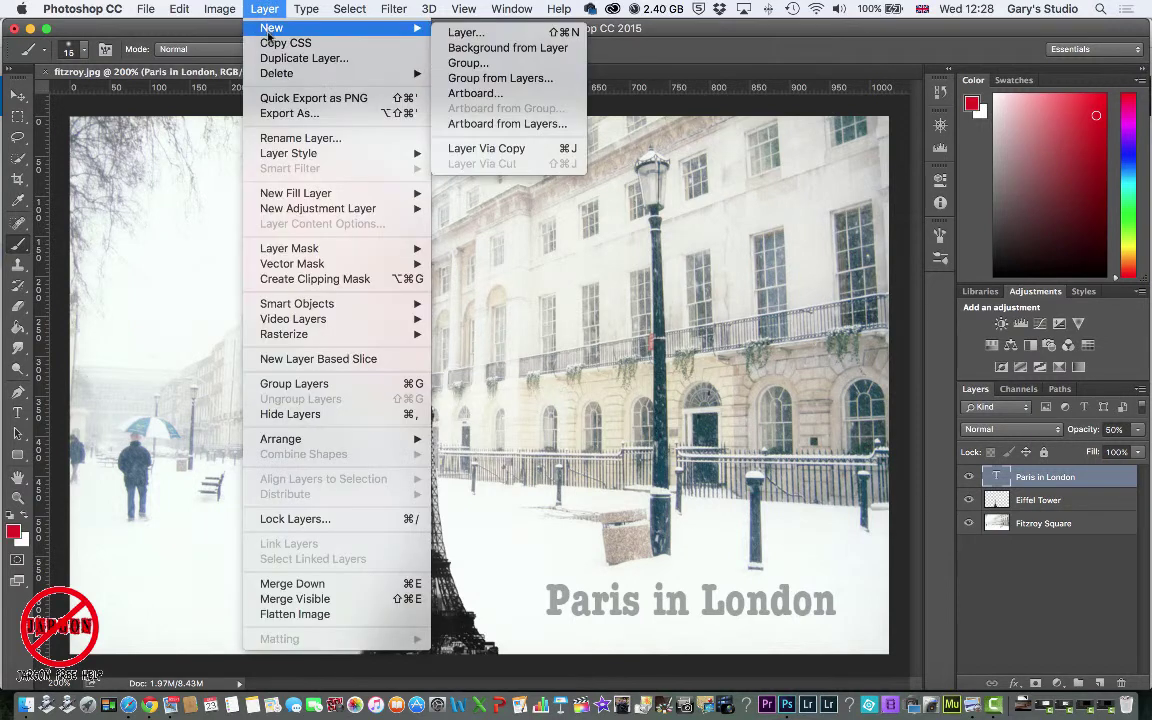
{"action": "left_click", "coordinate": [452, 36]}
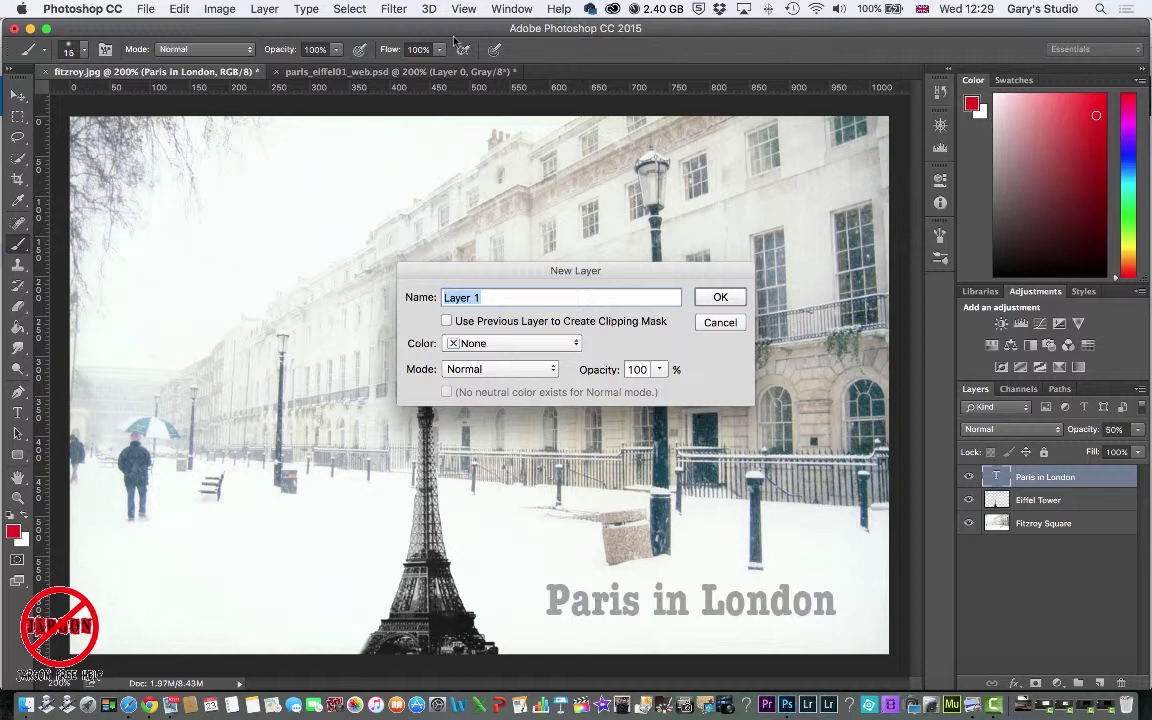
{"action": "type", "text": "Block caption"}
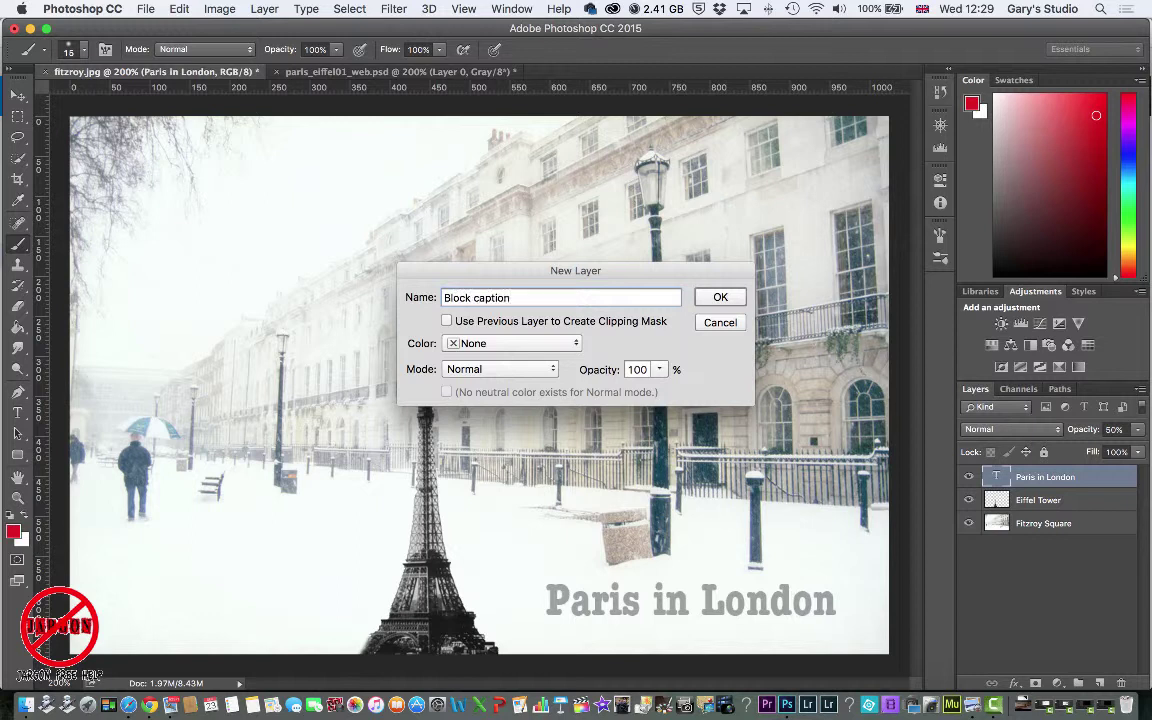
{"action": "left_click", "coordinate": [719, 298]}
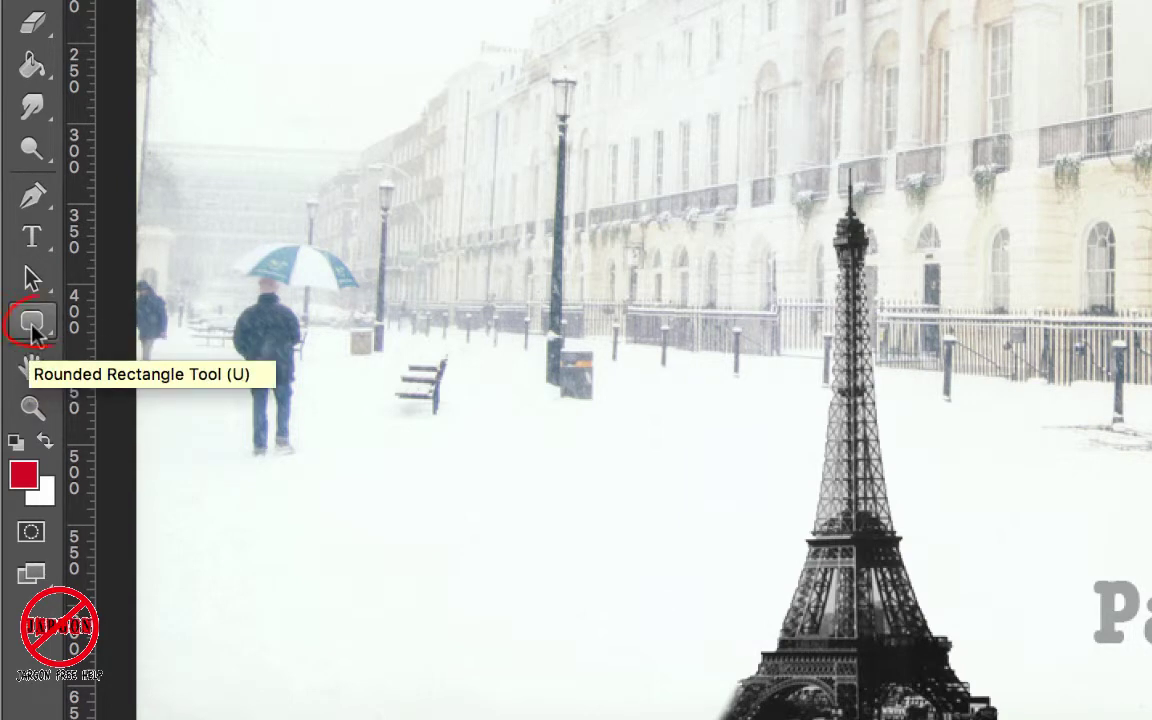
- Draw a red 383 × 64 px rounded rectangle over the 'Paris in London' caption
{"action": "left_click", "coordinate": [31, 322]}
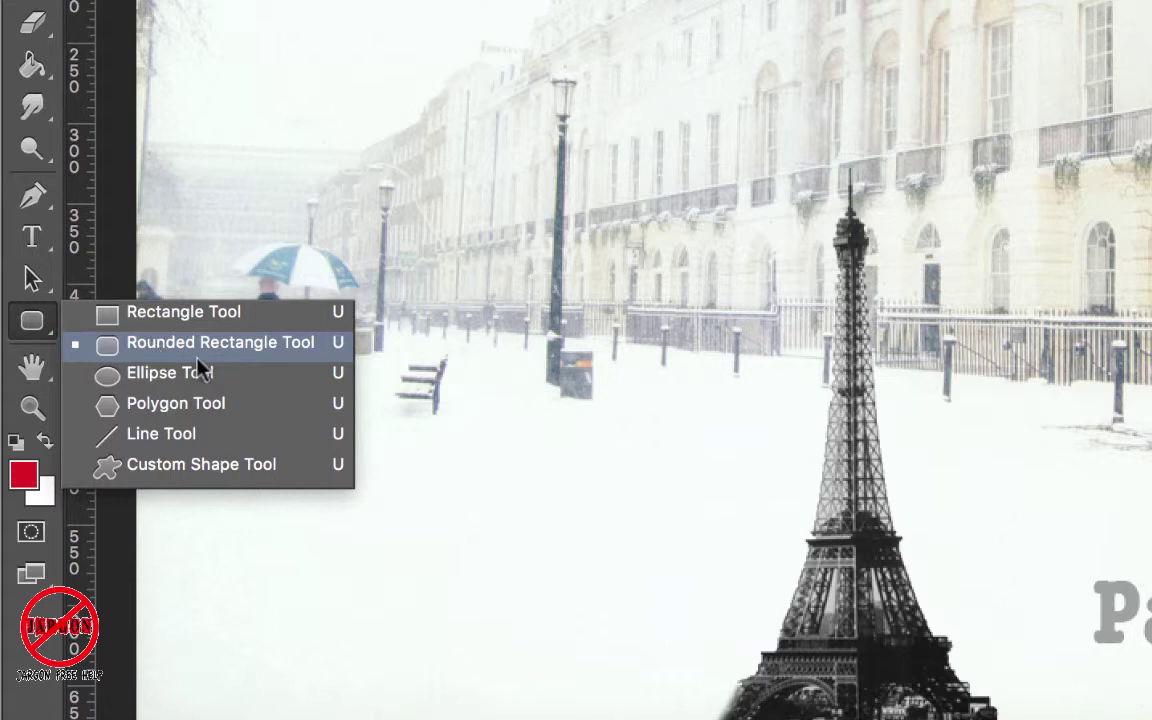
{"action": "left_click", "coordinate": [145, 345]}
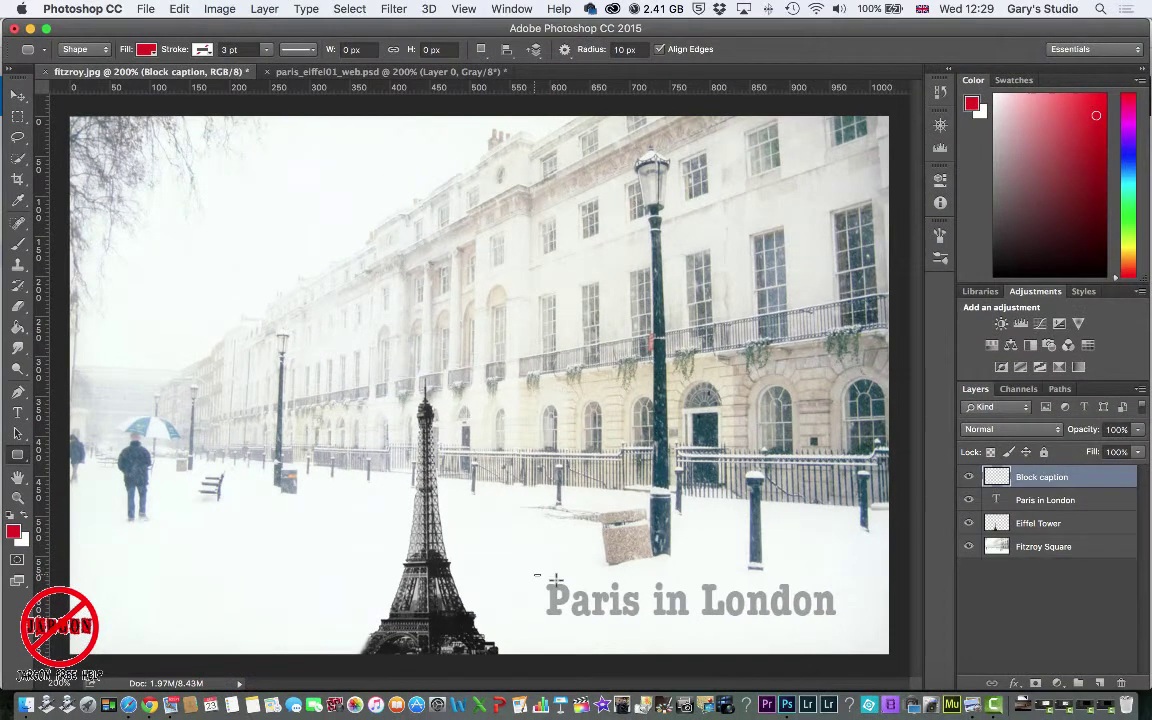
{"action": "left_click_drag", "start_coordinate": [556, 580], "coordinate": [840, 625]}
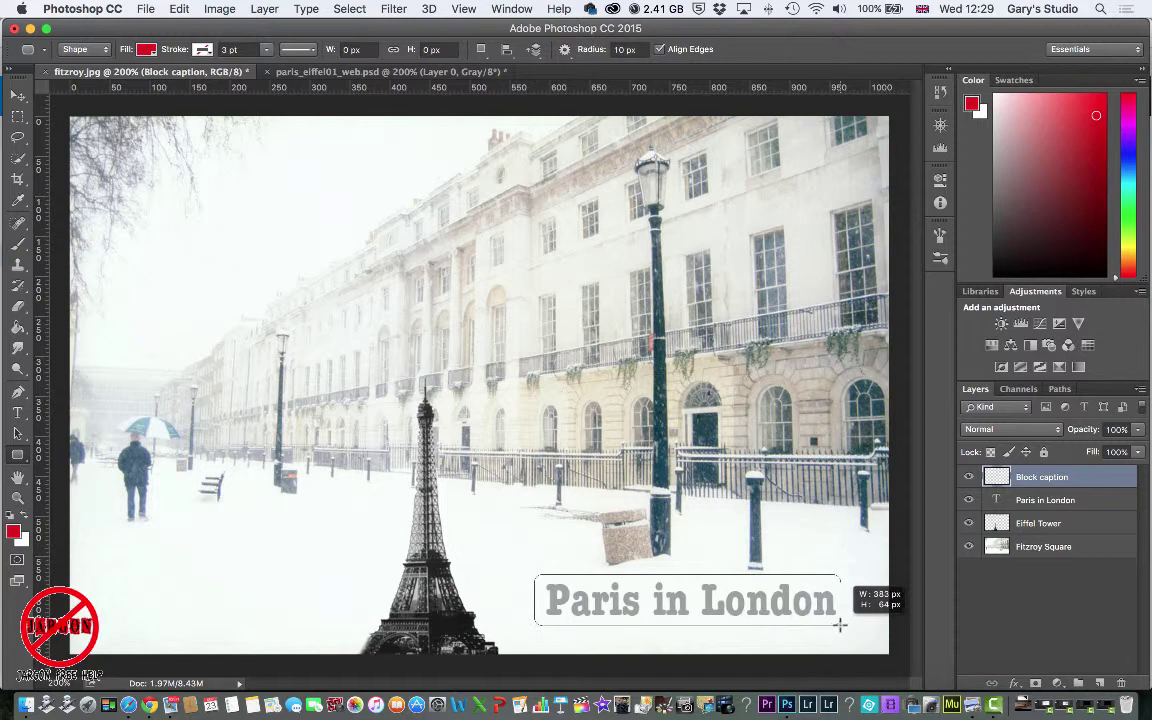
{"action": "left_click_drag", "start_coordinate": [840, 625], "coordinate": [840, 625]}
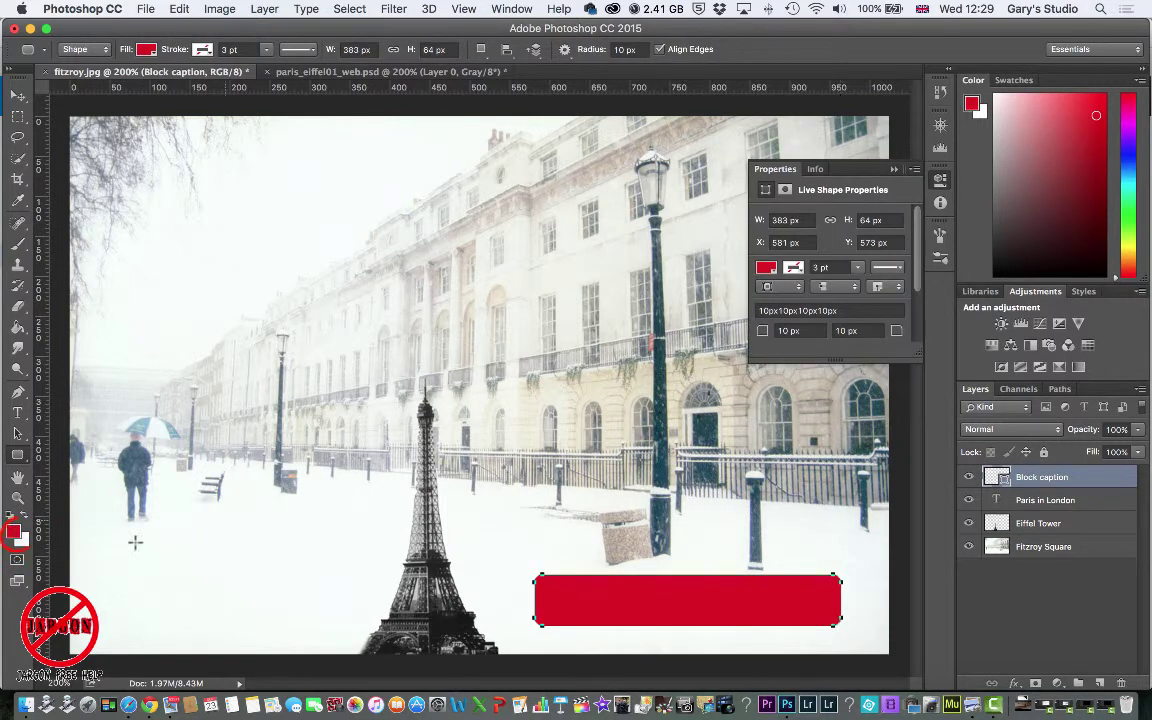
{"action": "left_click", "coordinate": [15, 532]}
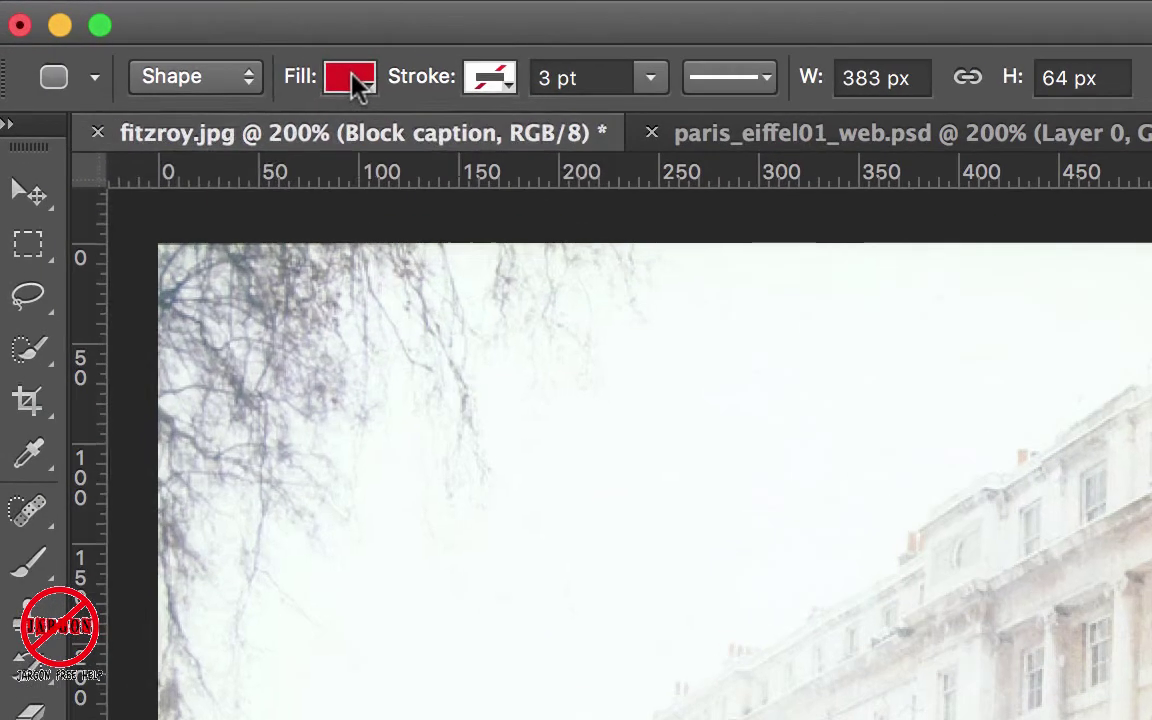
{"action": "left_click", "coordinate": [224, 62]}
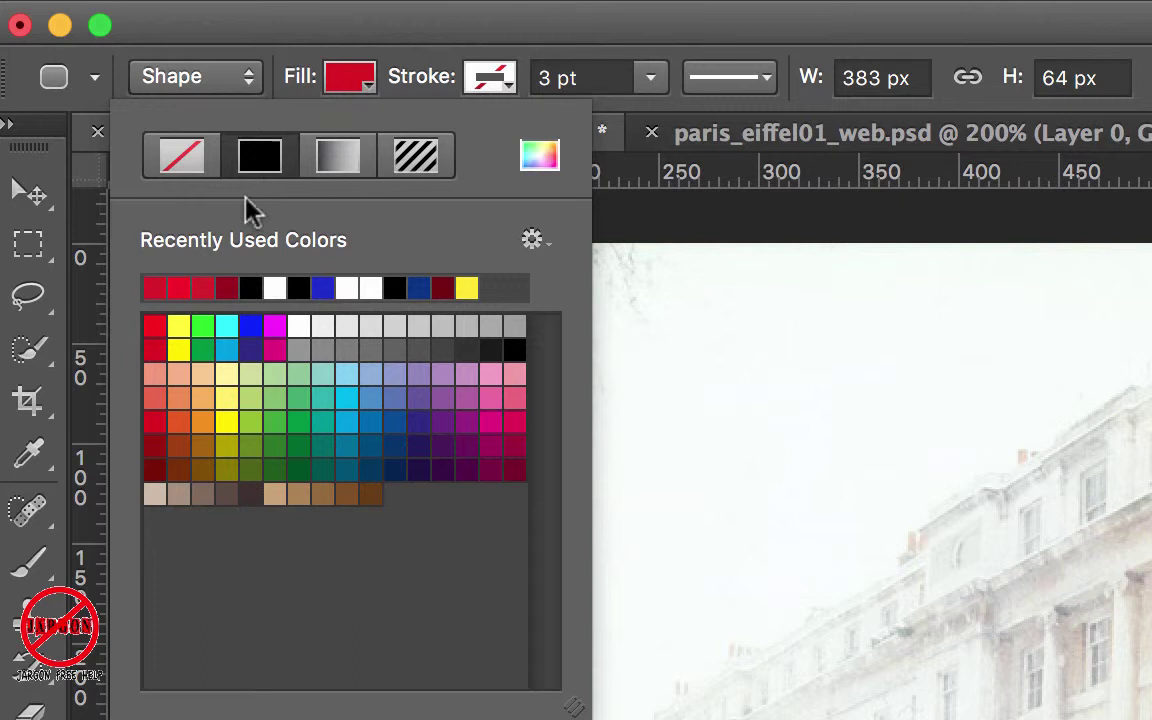
{"action": "left_click", "coordinate": [178, 326]}
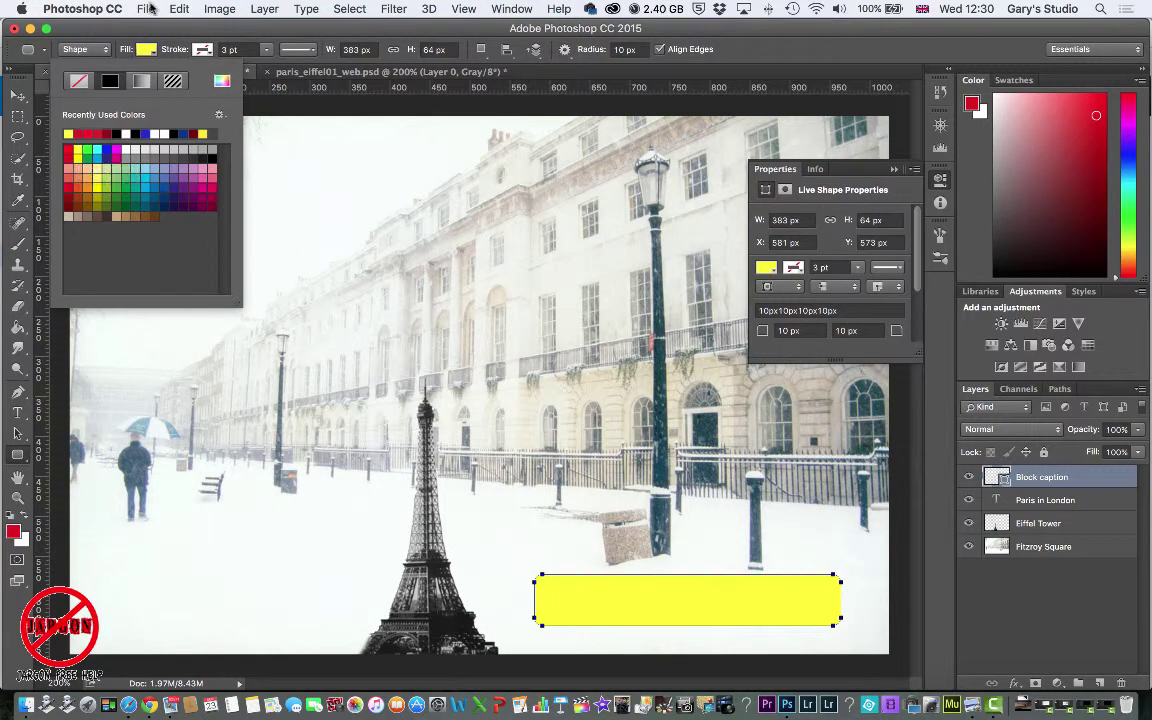
{"action": "left_click", "coordinate": [145, 50]}
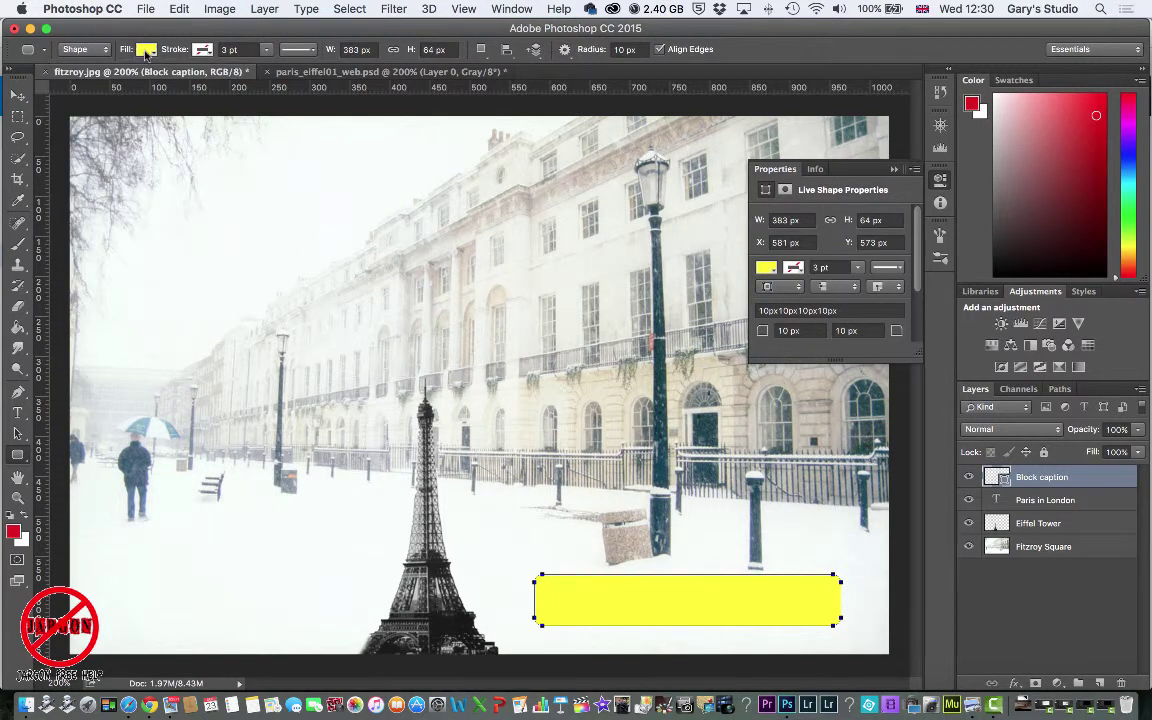
{"action": "key", "text": "alt+BackSpace"}
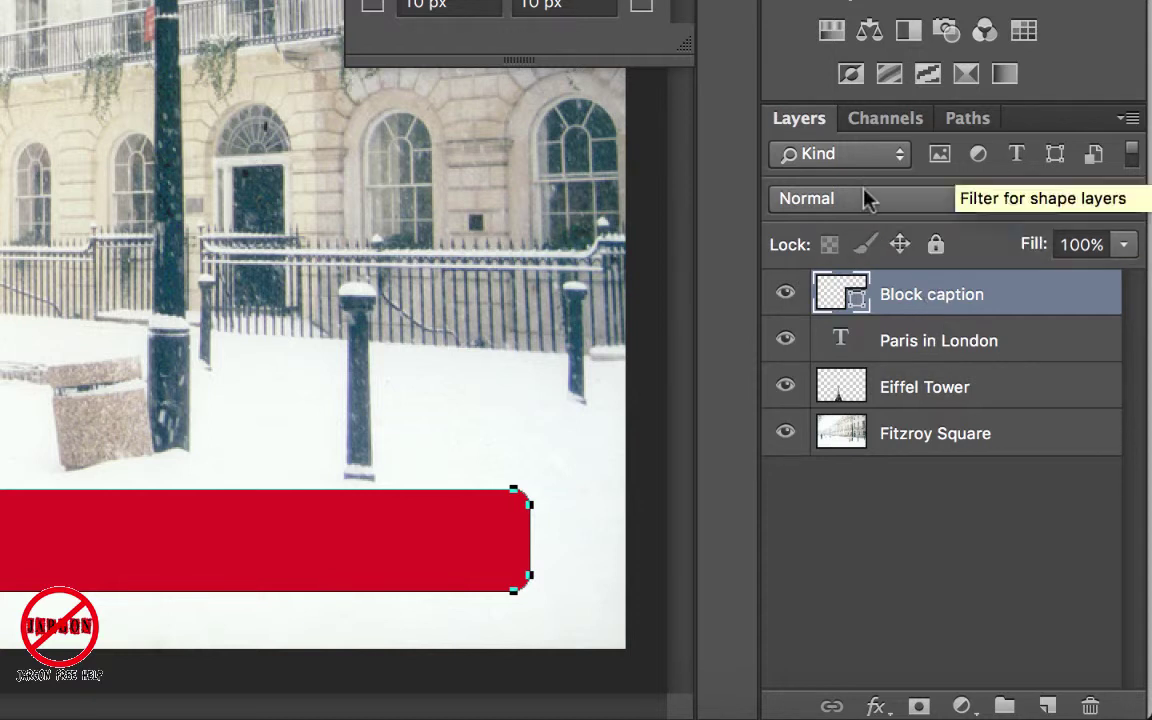
- Return Block caption's opacity to 100% and move it below the Paris in London text layer
{"action": "left_click", "coordinate": [1127, 207]}
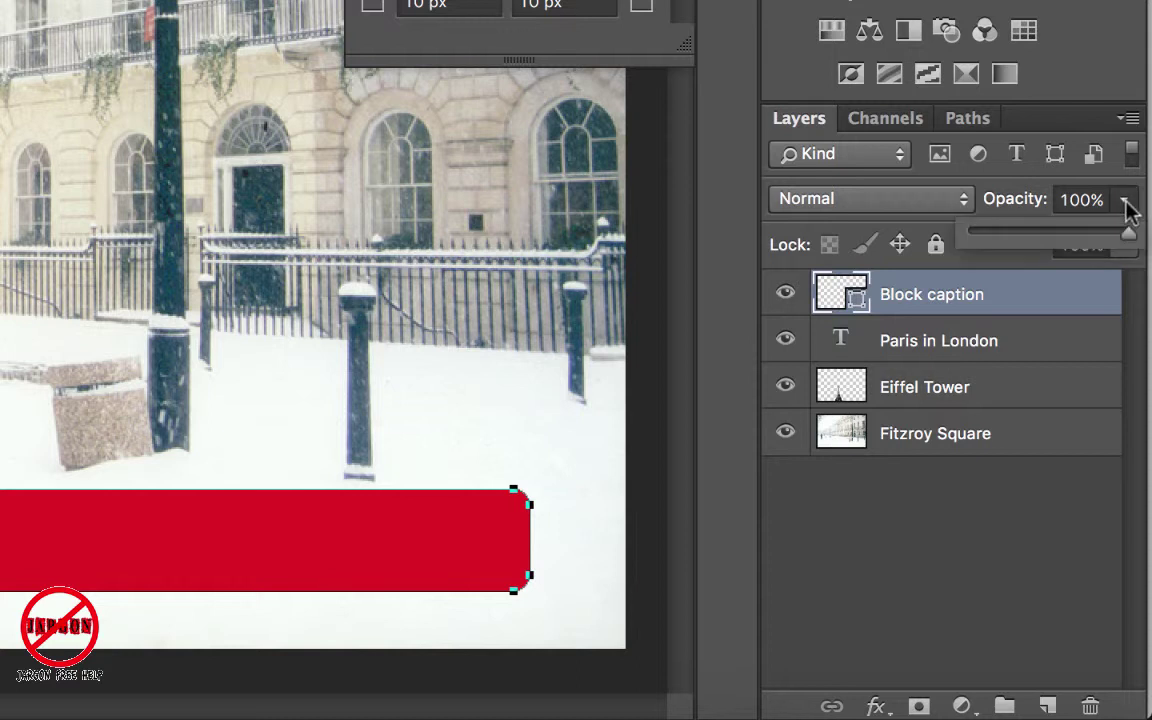
{"action": "left_click_drag", "start_coordinate": [1129, 233], "coordinate": [1042, 235]}
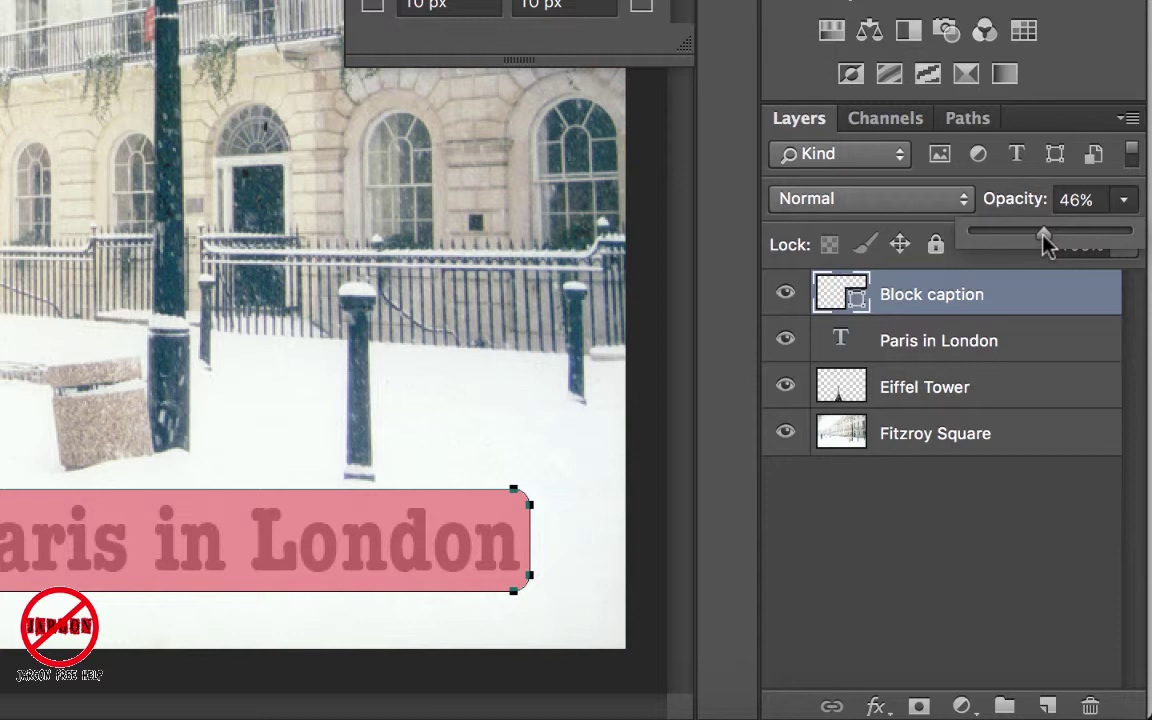
{"action": "left_click_drag", "start_coordinate": [1045, 243], "coordinate": [1050, 239]}
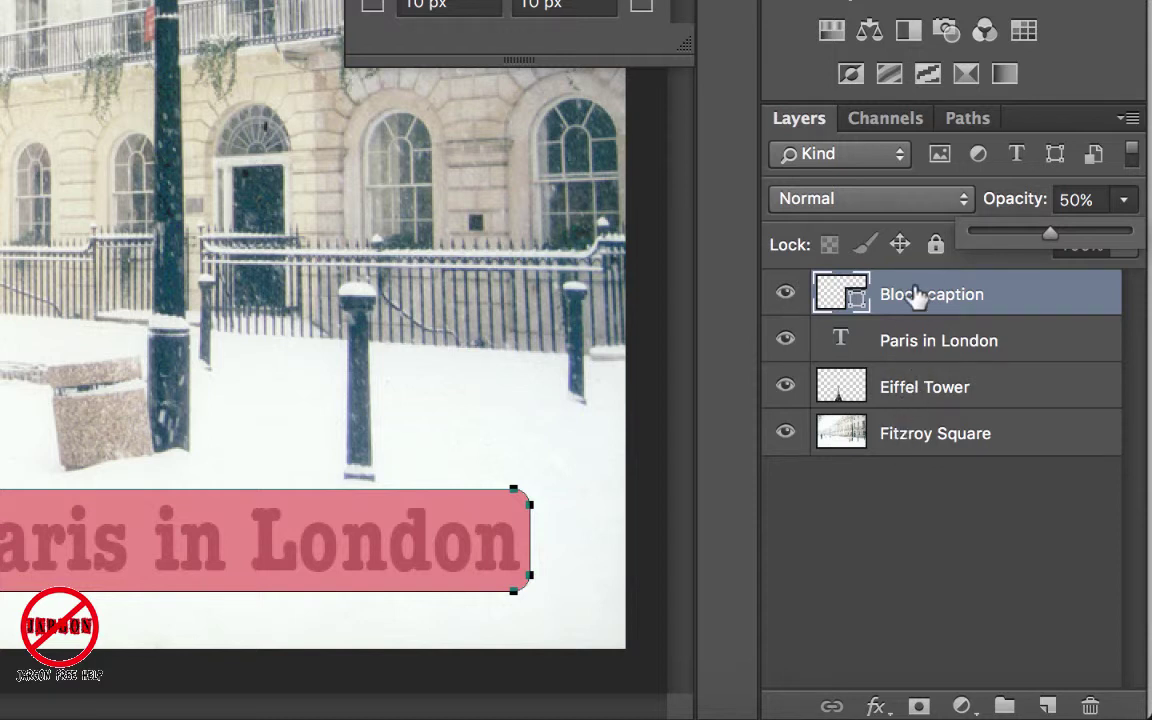
{"action": "left_click_drag", "start_coordinate": [1052, 237], "coordinate": [1130, 236]}
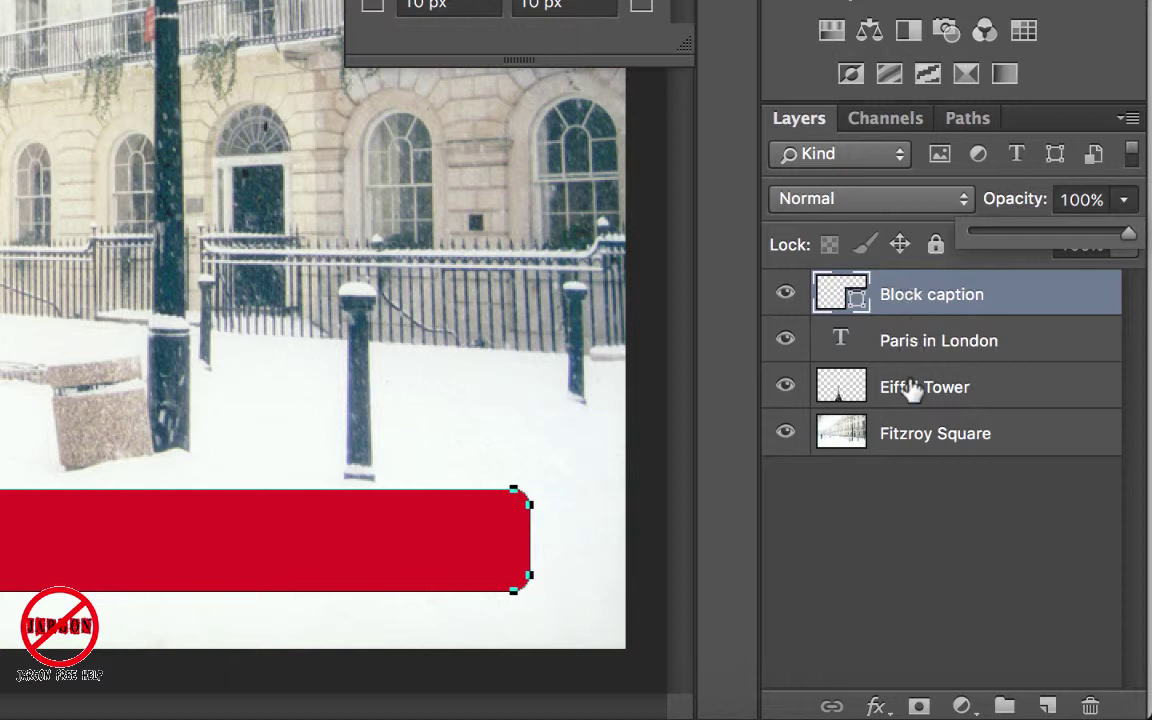
{"action": "left_click", "coordinate": [912, 297]}
{"action": "left_click_drag", "start_coordinate": [912, 297], "coordinate": [903, 370]}
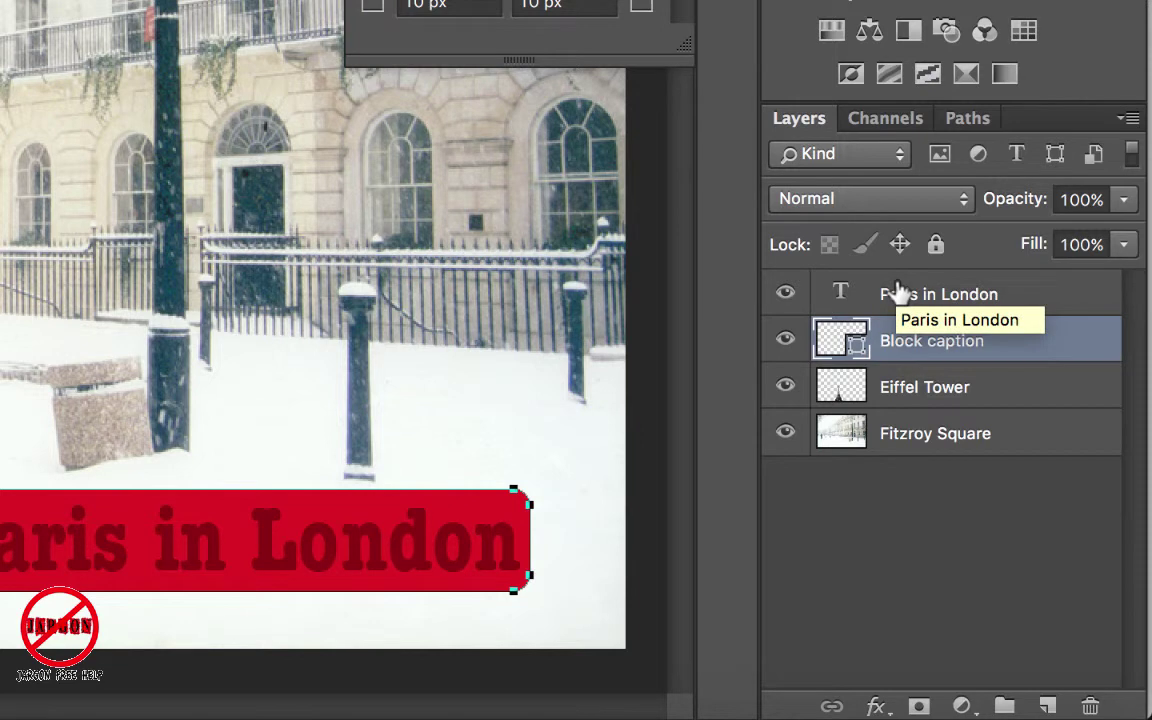
- Set Block caption's opacity to 30%, making the red block a translucent pink
{"action": "left_click", "coordinate": [1124, 200]}
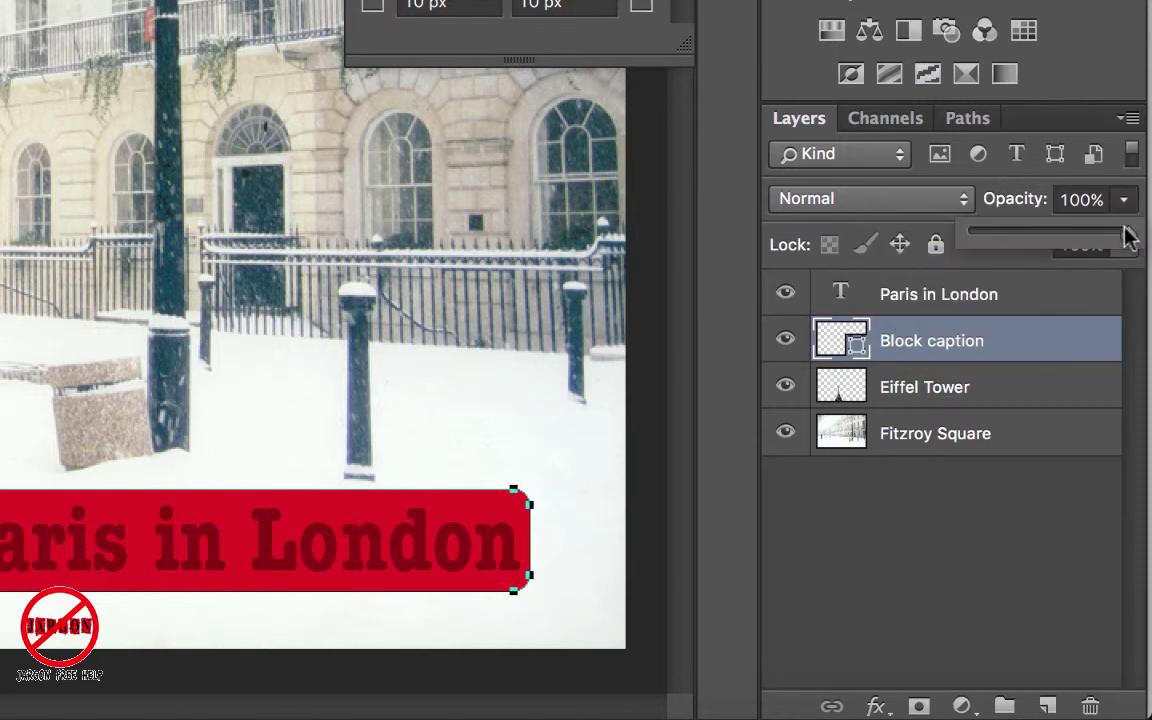
{"action": "left_click_drag", "start_coordinate": [1124, 237], "coordinate": [1052, 245]}
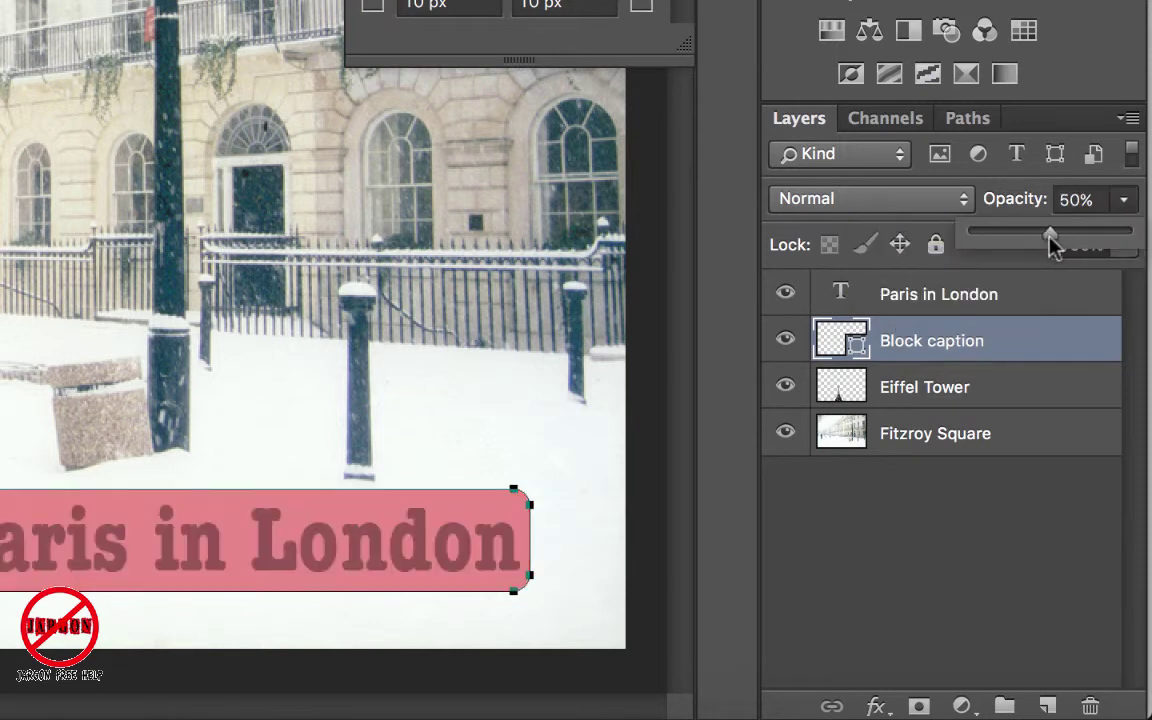
{"action": "left_click", "coordinate": [1075, 200]}
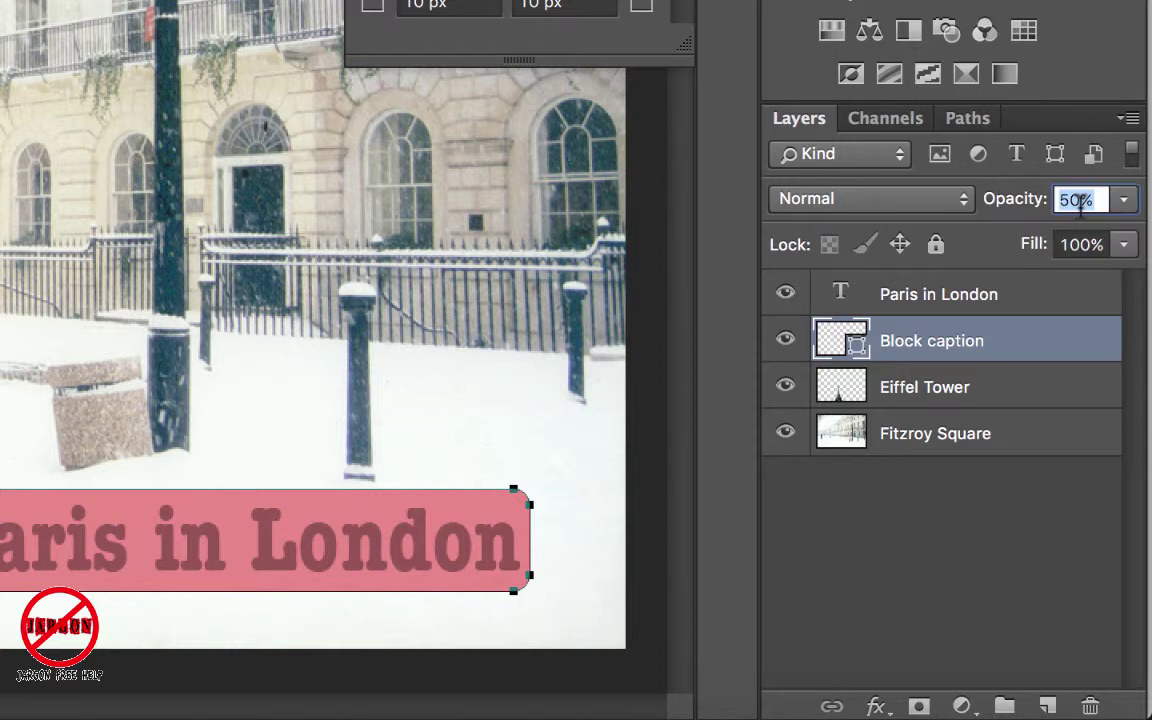
{"action": "type", "text": "39"}
{"action": "key", "text": "BackSpace"}
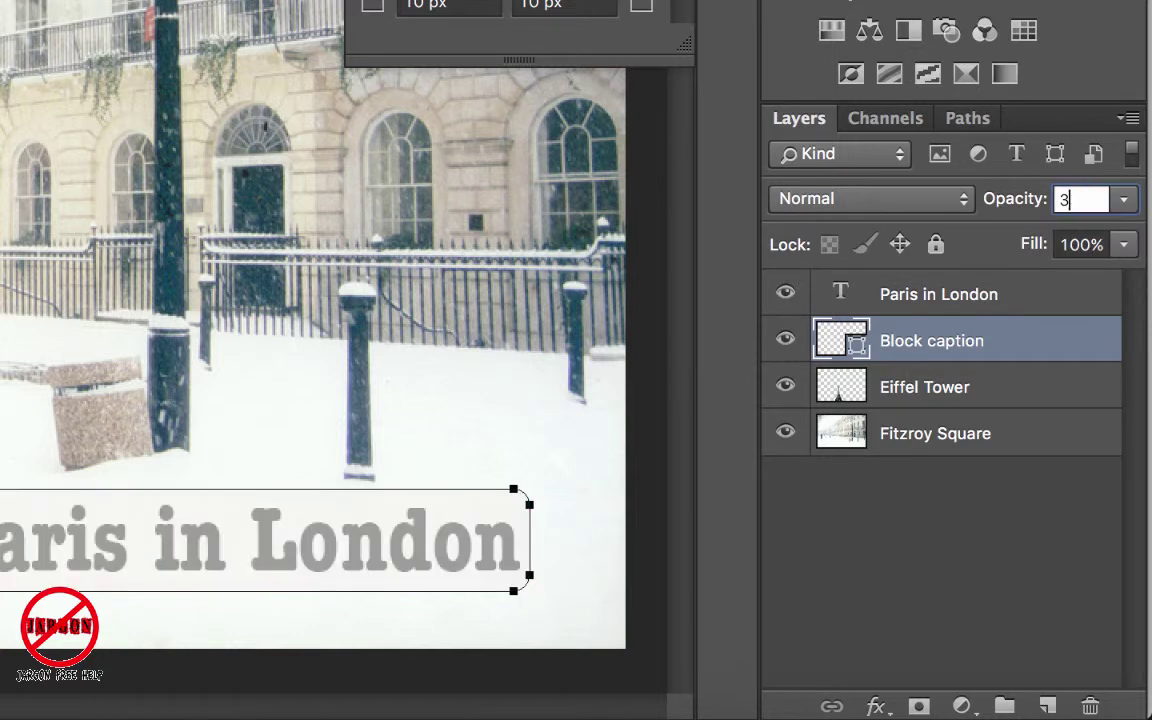
{"action": "type", "text": "0"}
{"action": "key", "text": "Return"}
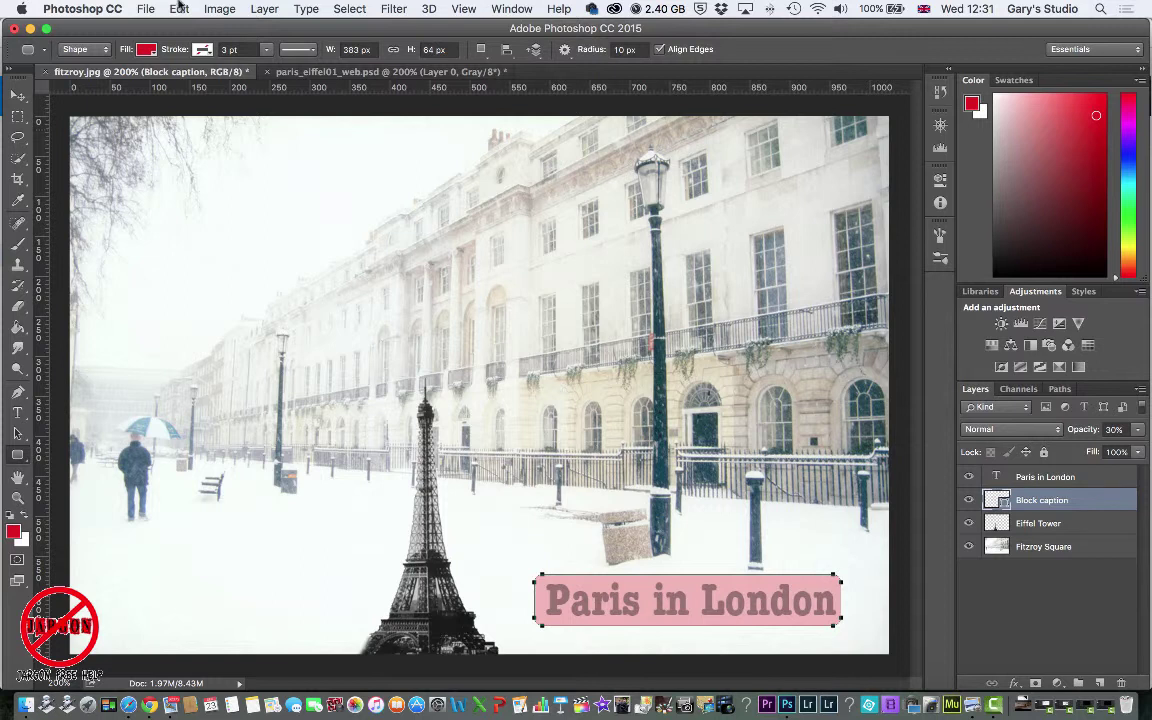
- Add a new empty layer named 'Freehand' and select the Brush tool
{"action": "left_click", "coordinate": [263, 10]}
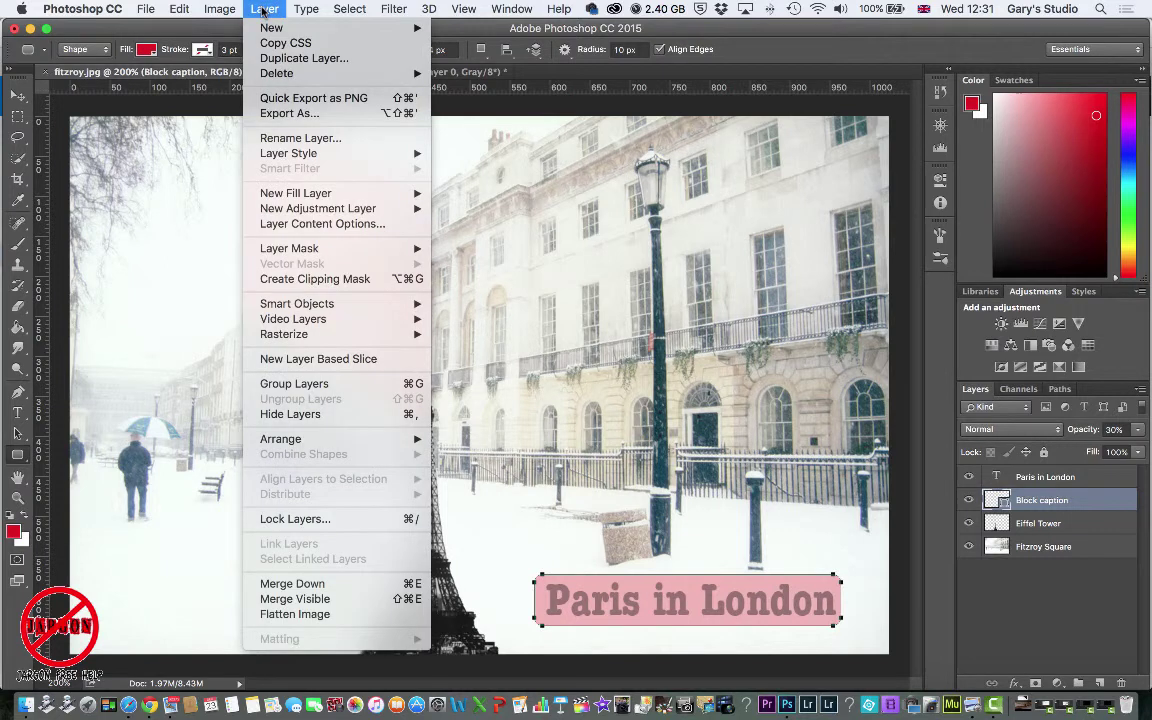
{"action": "mouse_move", "coordinate": [265, 27]}
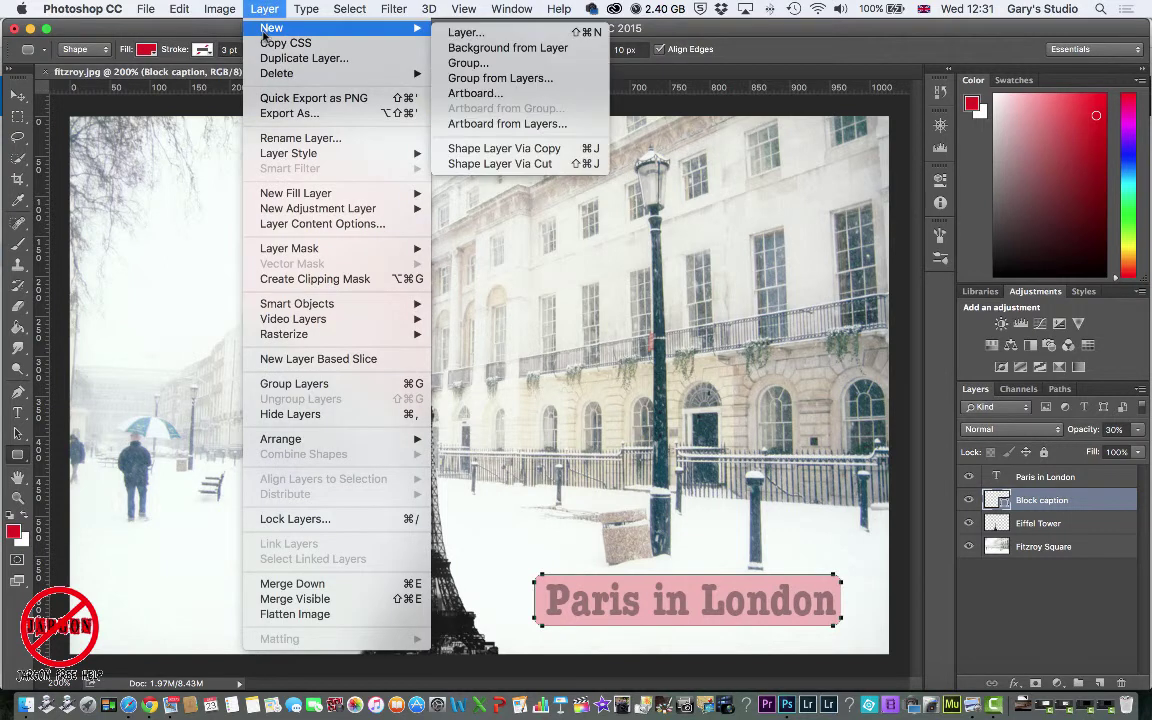
{"action": "left_click", "coordinate": [466, 32]}
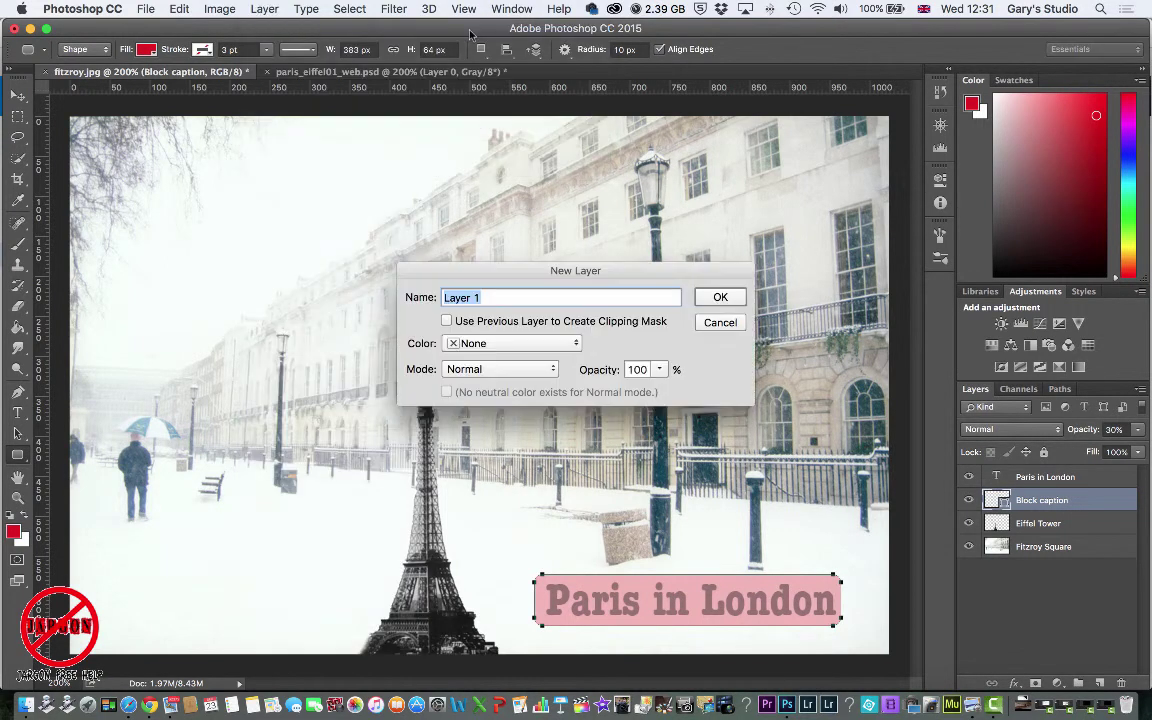
{"action": "type", "text": "F"}
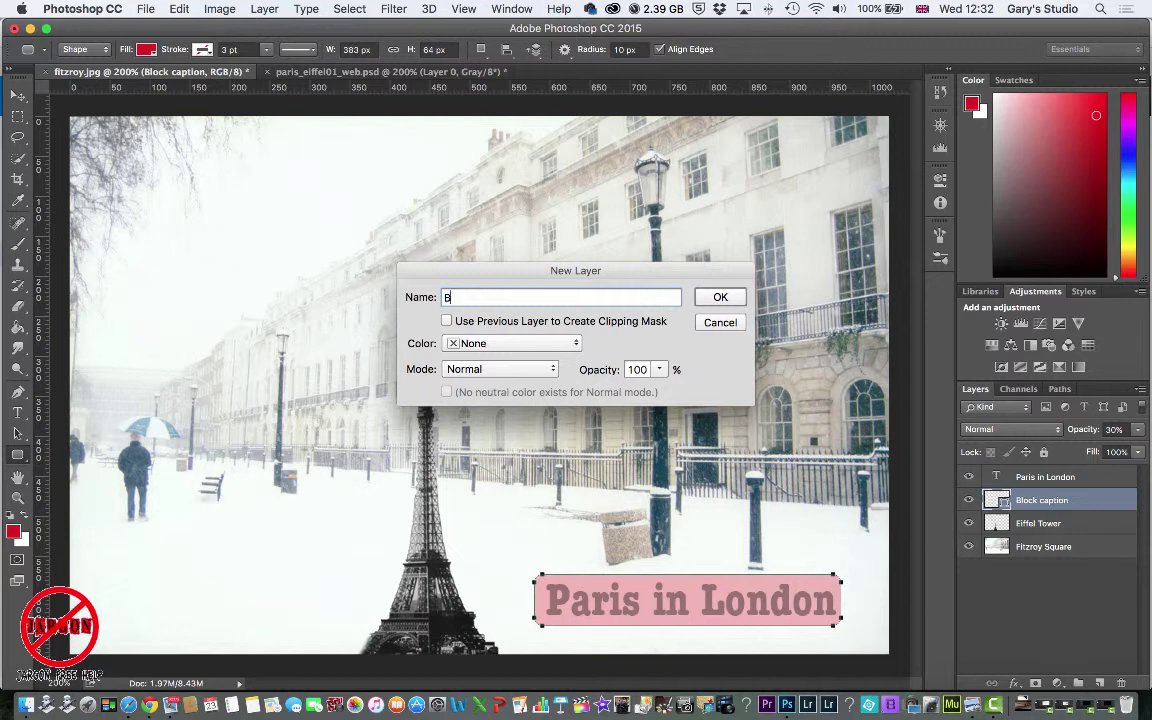
{"action": "type", "text": "reehand"}
{"action": "key", "text": "Return"}
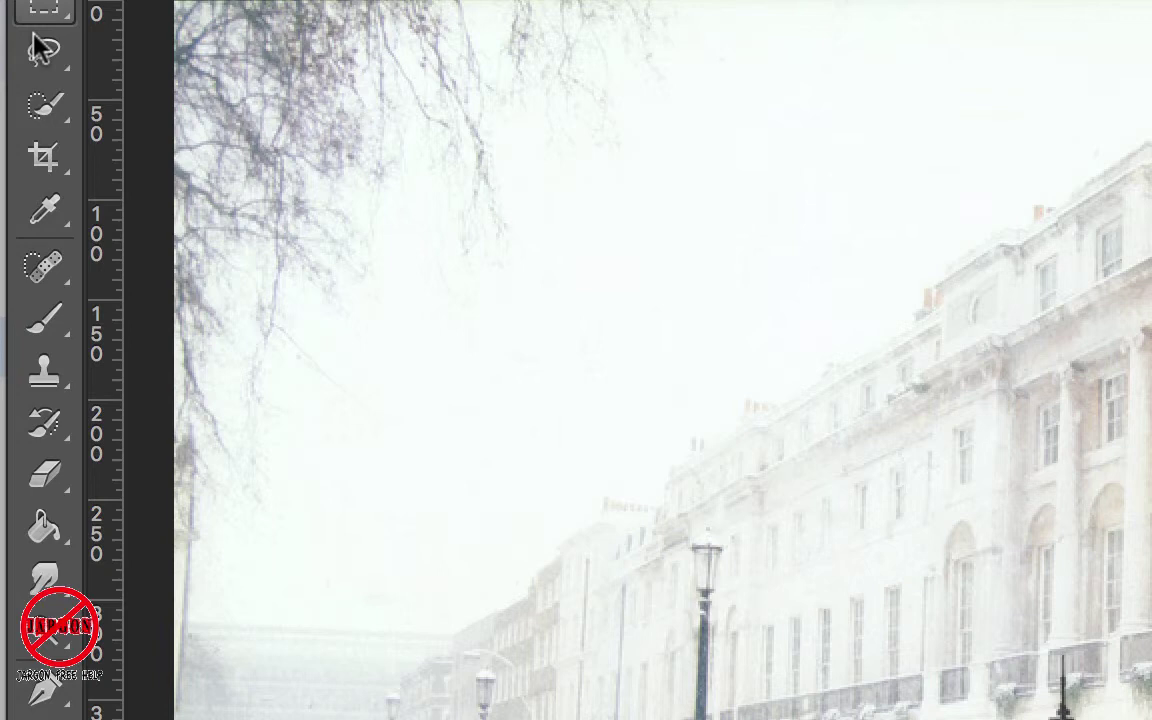
{"action": "left_click", "coordinate": [18, 137]}
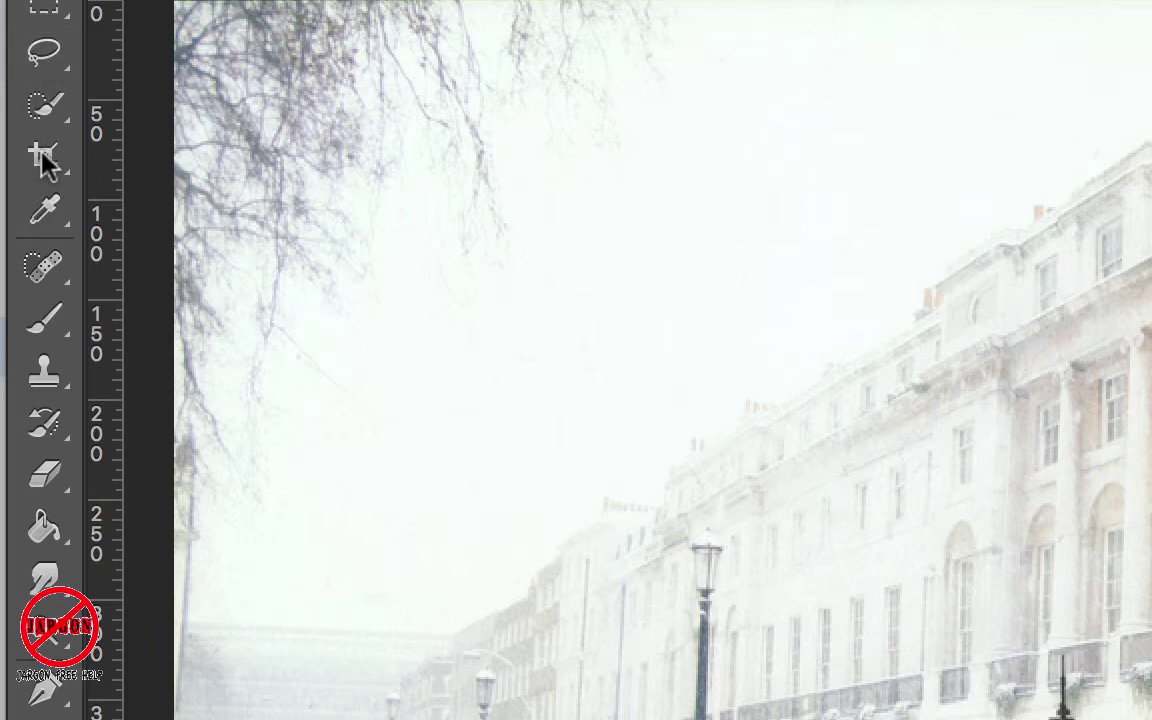
{"action": "left_click", "coordinate": [45, 320]}
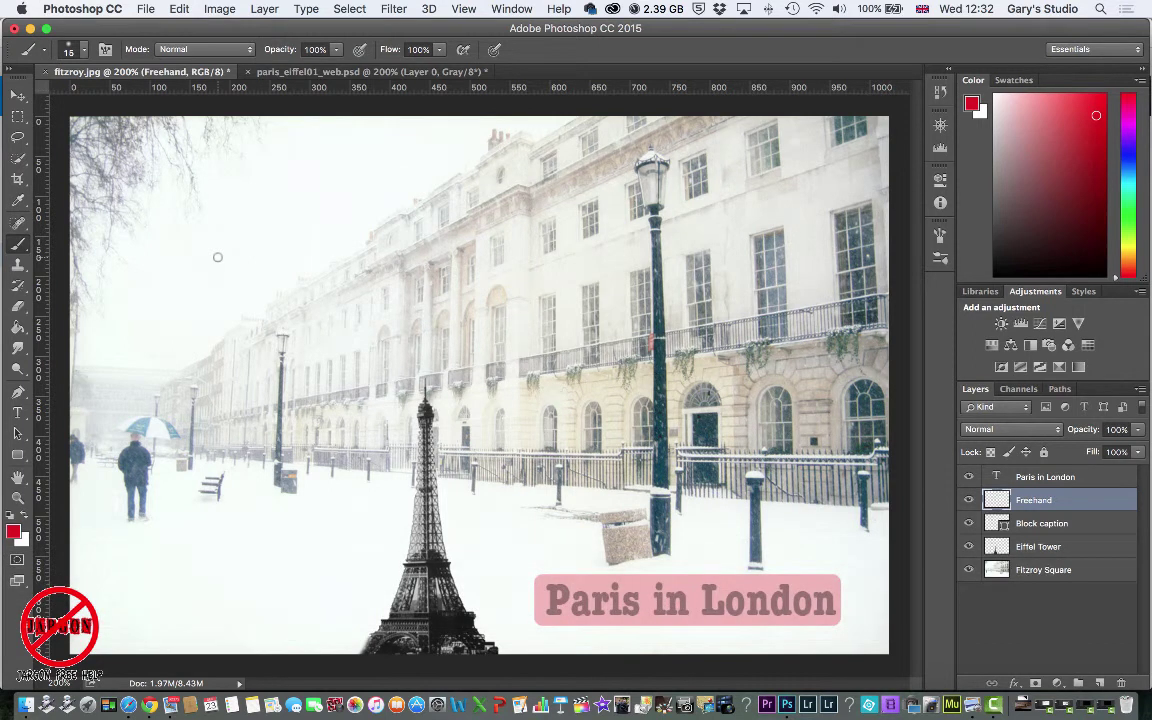
- Undo a test dab, then brush 'Paris' in red script across the upper-left sky
{"action": "left_click", "coordinate": [217, 257]}
{"action": "key", "text": "super+z"}
{"action": "left_click_drag", "start_coordinate": [175, 125], "coordinate": [190, 205]}
{"action": "mouse_move", "coordinate": [265, 175]}
{"action": "left_mouse_down"}
{"action": "mouse_move", "coordinate": [262, 235]}
{"action": "mouse_move", "coordinate": [278, 255]}
{"action": "left_mouse_up"}
{"action": "mouse_move", "coordinate": [292, 205]}
{"action": "left_mouse_down"}
{"action": "mouse_move", "coordinate": [345, 175]}
{"action": "mouse_move", "coordinate": [358, 200]}
{"action": "left_mouse_up"}
{"action": "left_click", "coordinate": [362, 131]}
{"action": "left_click_drag", "start_coordinate": [440, 135], "coordinate": [390, 180]}
- Brush 'in London' in red script below and rising across the sky
{"action": "mouse_move", "coordinate": [278, 305]}
{"action": "left_mouse_down"}
{"action": "mouse_move", "coordinate": [310, 322]}
{"action": "mouse_move", "coordinate": [335, 290]}
{"action": "left_mouse_up"}
{"action": "left_click", "coordinate": [266, 294]}
{"action": "left_click_drag", "start_coordinate": [357, 218], "coordinate": [405, 258]}
{"action": "left_click_drag", "start_coordinate": [405, 205], "coordinate": [440, 225]}
{"action": "mouse_move", "coordinate": [445, 240]}
{"action": "left_mouse_down"}
{"action": "mouse_move", "coordinate": [528, 207]}
{"action": "mouse_move", "coordinate": [615, 193]}
{"action": "mouse_move", "coordinate": [635, 158]}
{"action": "mouse_move", "coordinate": [663, 143]}
{"action": "left_mouse_up"}
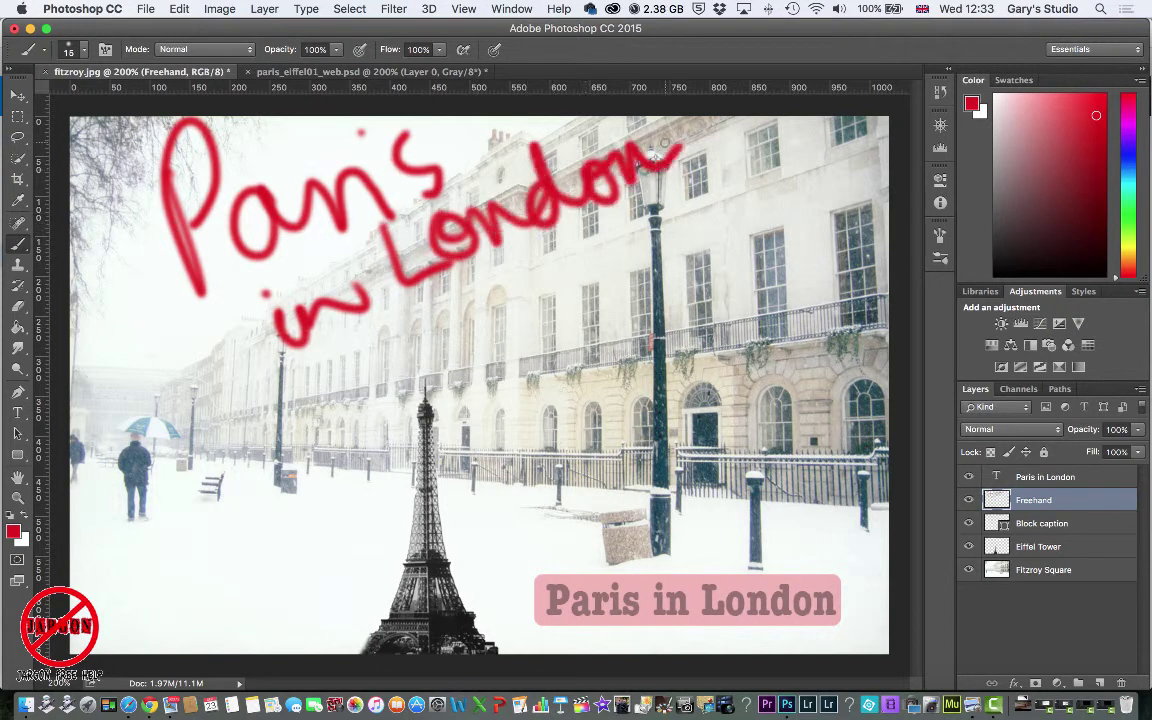
- Toggle the Paris in London text layer off and on, then hide the Freehand layer
{"action": "left_click", "coordinate": [968, 478]}
{"action": "left_click", "coordinate": [968, 478]}
{"action": "left_click", "coordinate": [969, 501]}
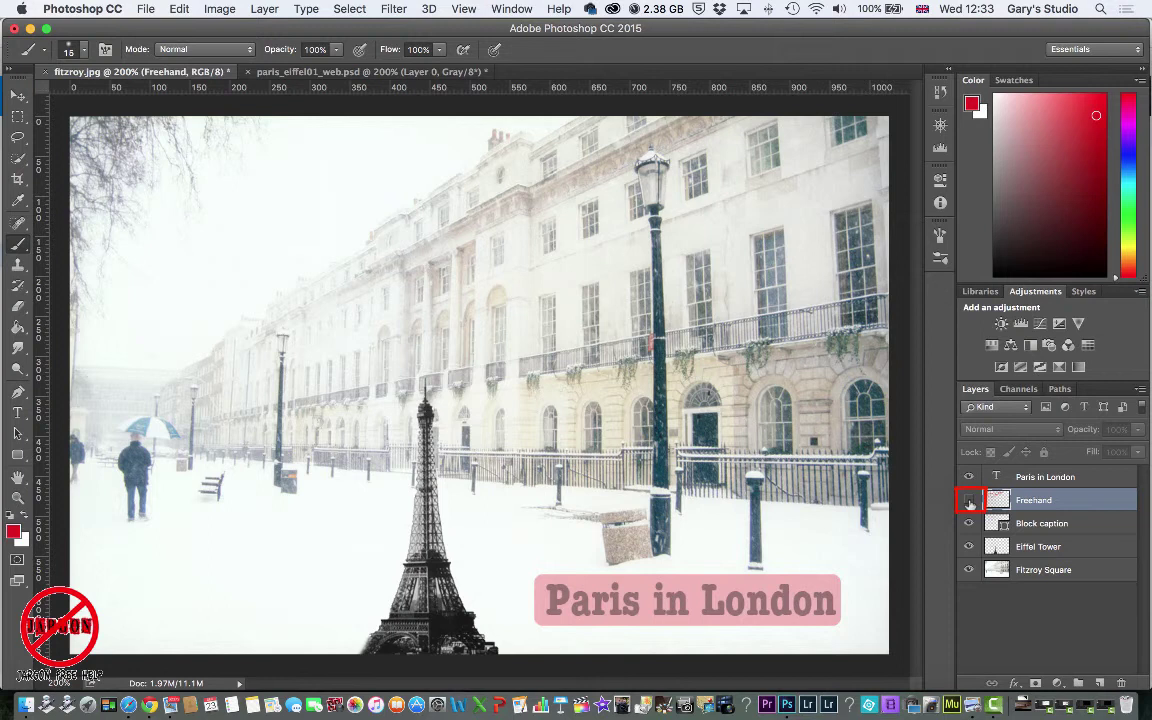
- Show the Freehand layer, select the Eraser tool, and toggle Freehand visibility off and on
{"action": "left_click", "coordinate": [969, 501]}
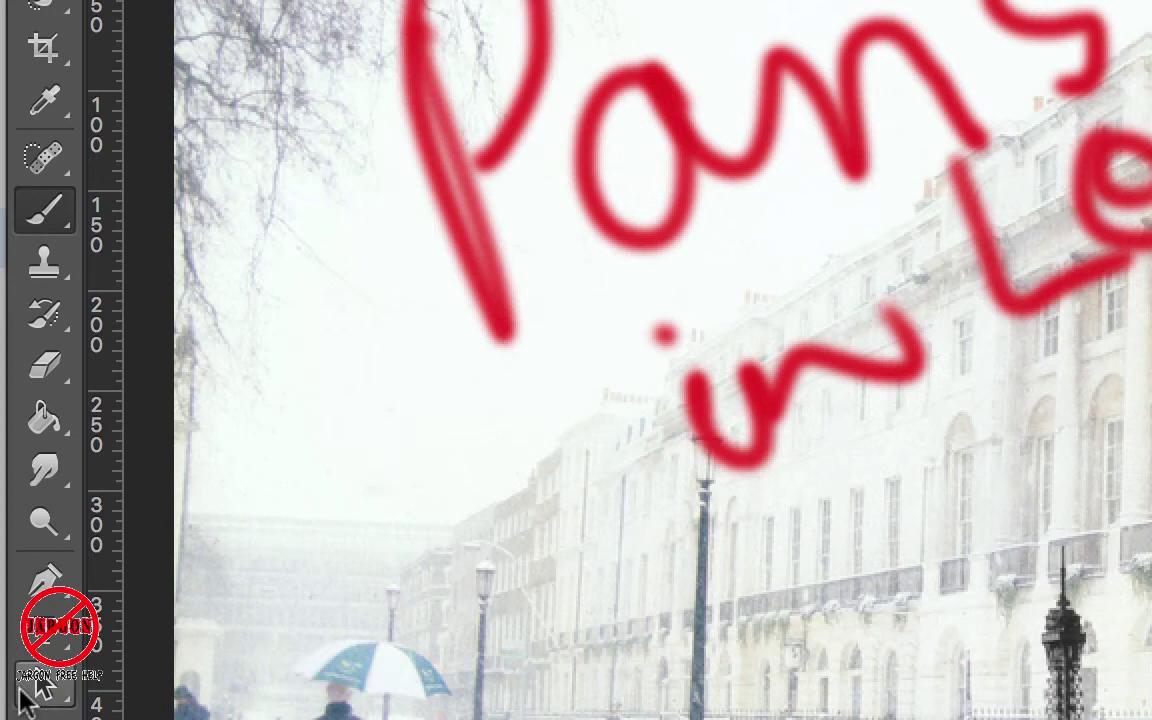
{"action": "left_click", "coordinate": [45, 367]}
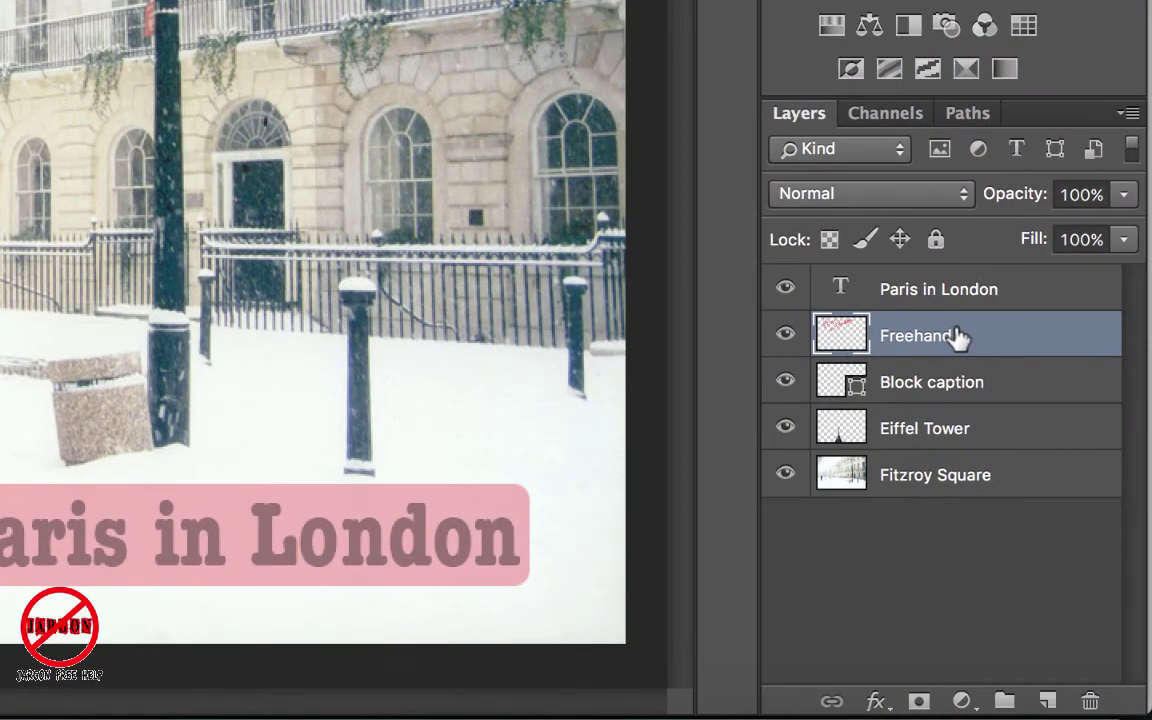
{"action": "mouse_move", "coordinate": [1003, 418]}
{"action": "left_mouse_down"}
{"action": "mouse_move", "coordinate": [1091, 699]}
{"action": "mouse_move", "coordinate": [972, 342]}
{"action": "mouse_move", "coordinate": [973, 352]}
{"action": "left_mouse_up"}
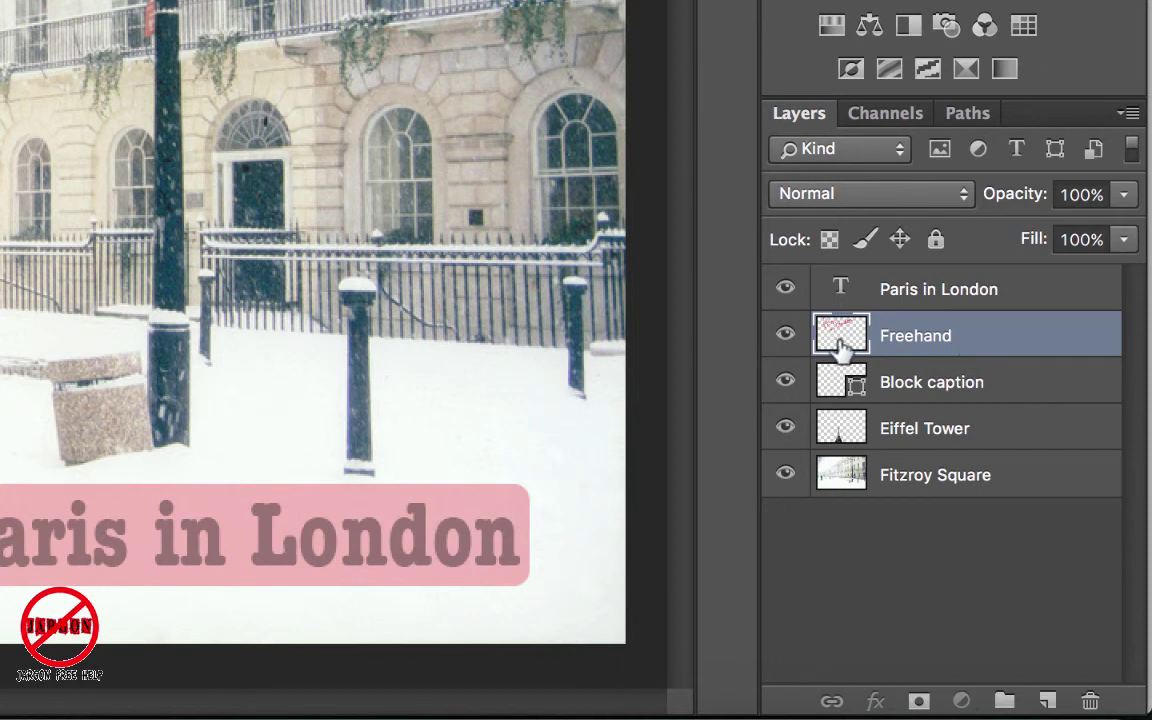
{"action": "left_click", "coordinate": [787, 338]}
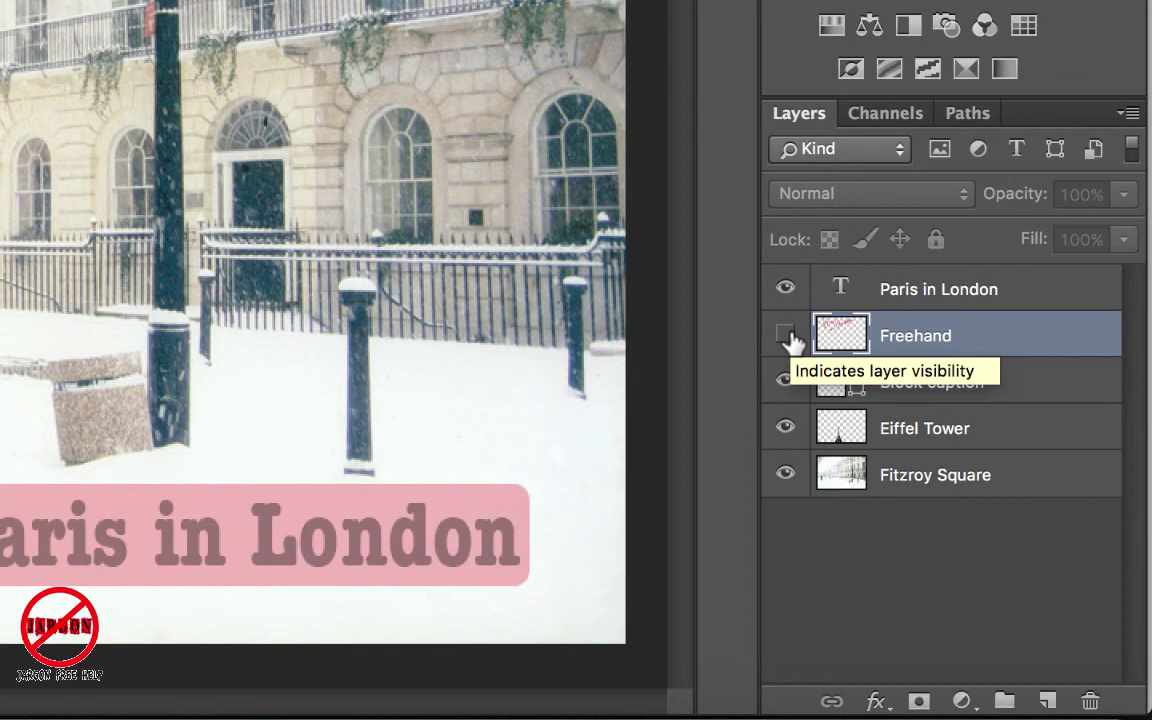
{"action": "left_click", "coordinate": [787, 338]}
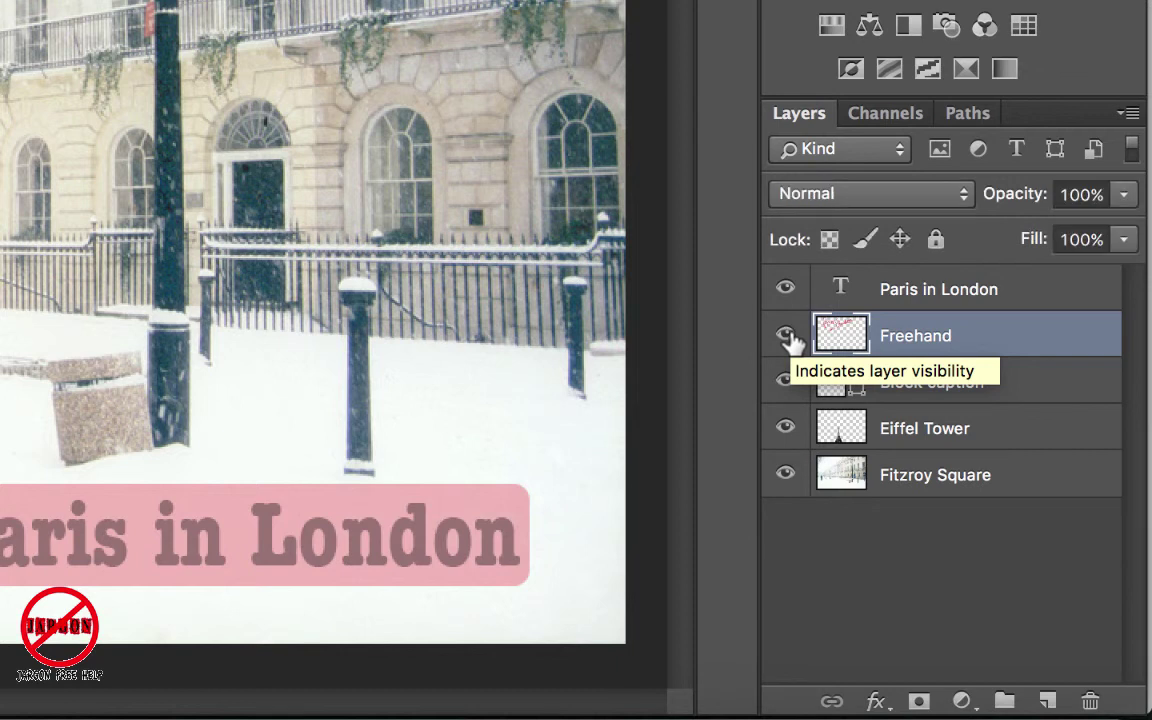